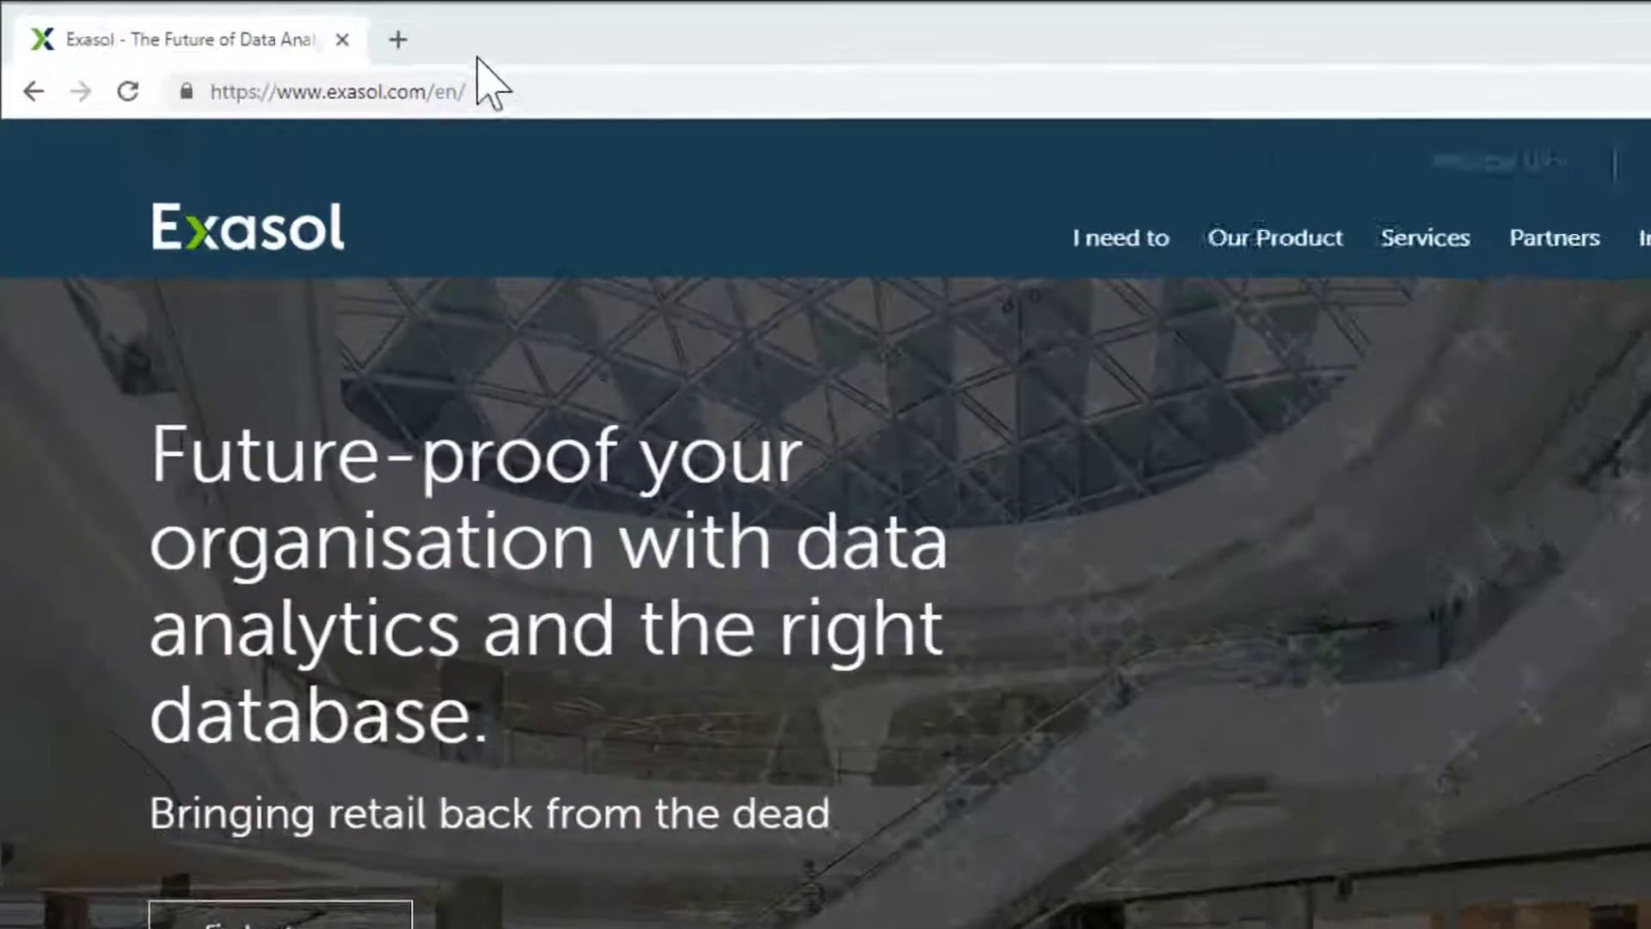
Step: Navigate the browser to the Exasol Dataviz page by editing the web address
click(359, 67)
key(End)
key(BackSpace)
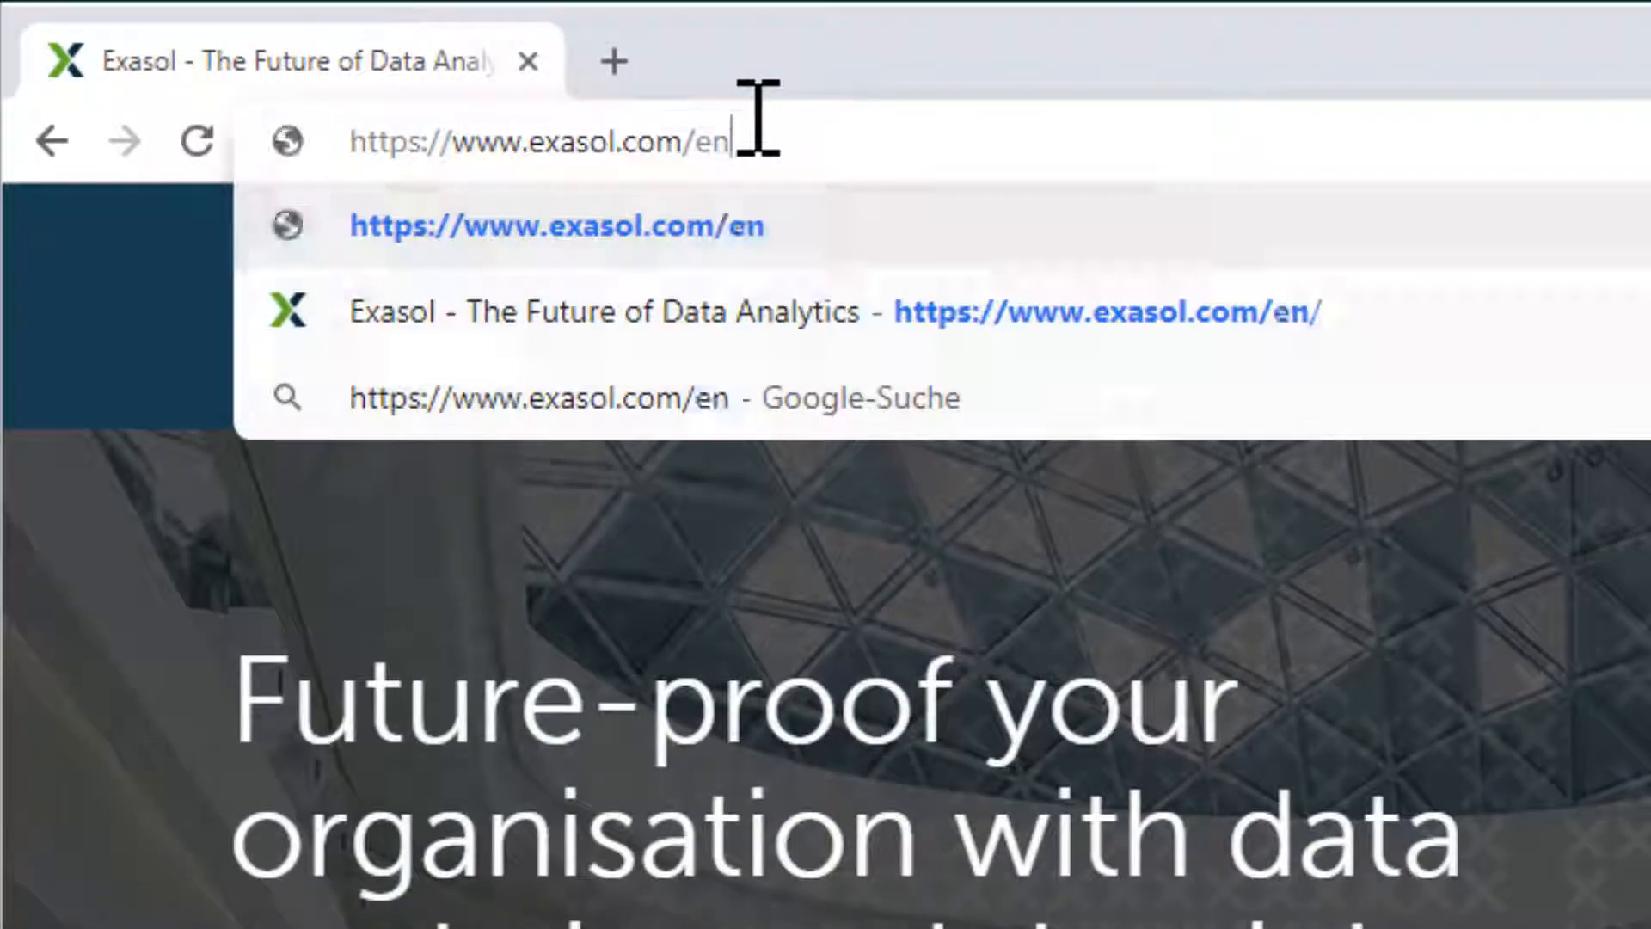
key(BackSpace)
key(BackSpace)
text(dataviz)
key(Return)
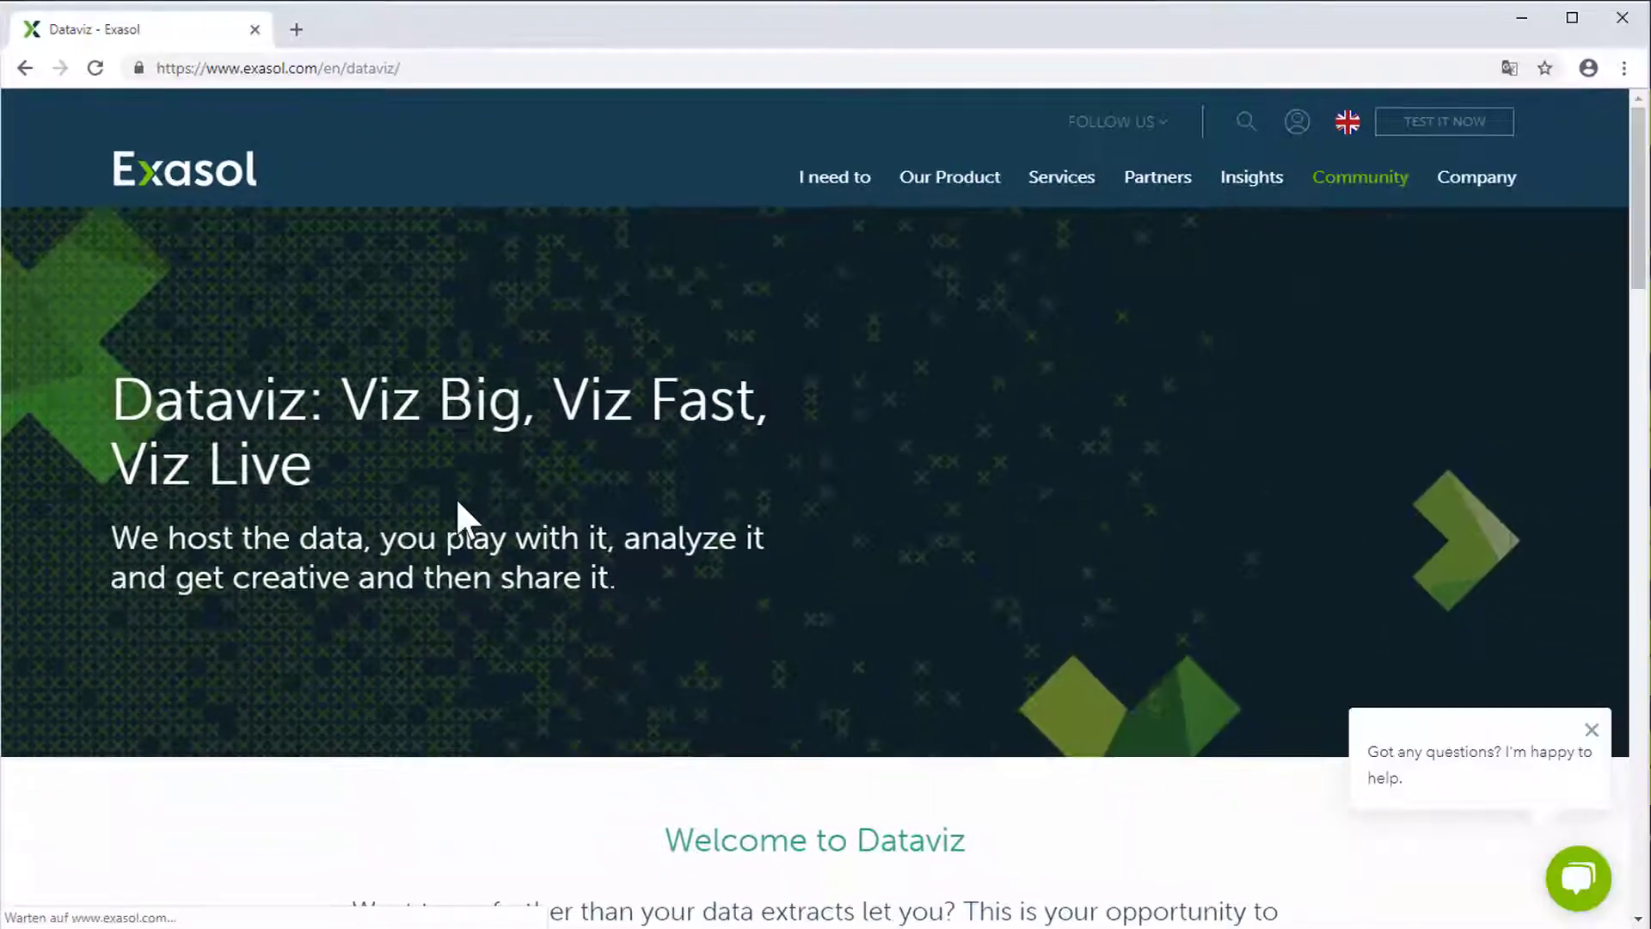
scroll(458, 519, down, 8)
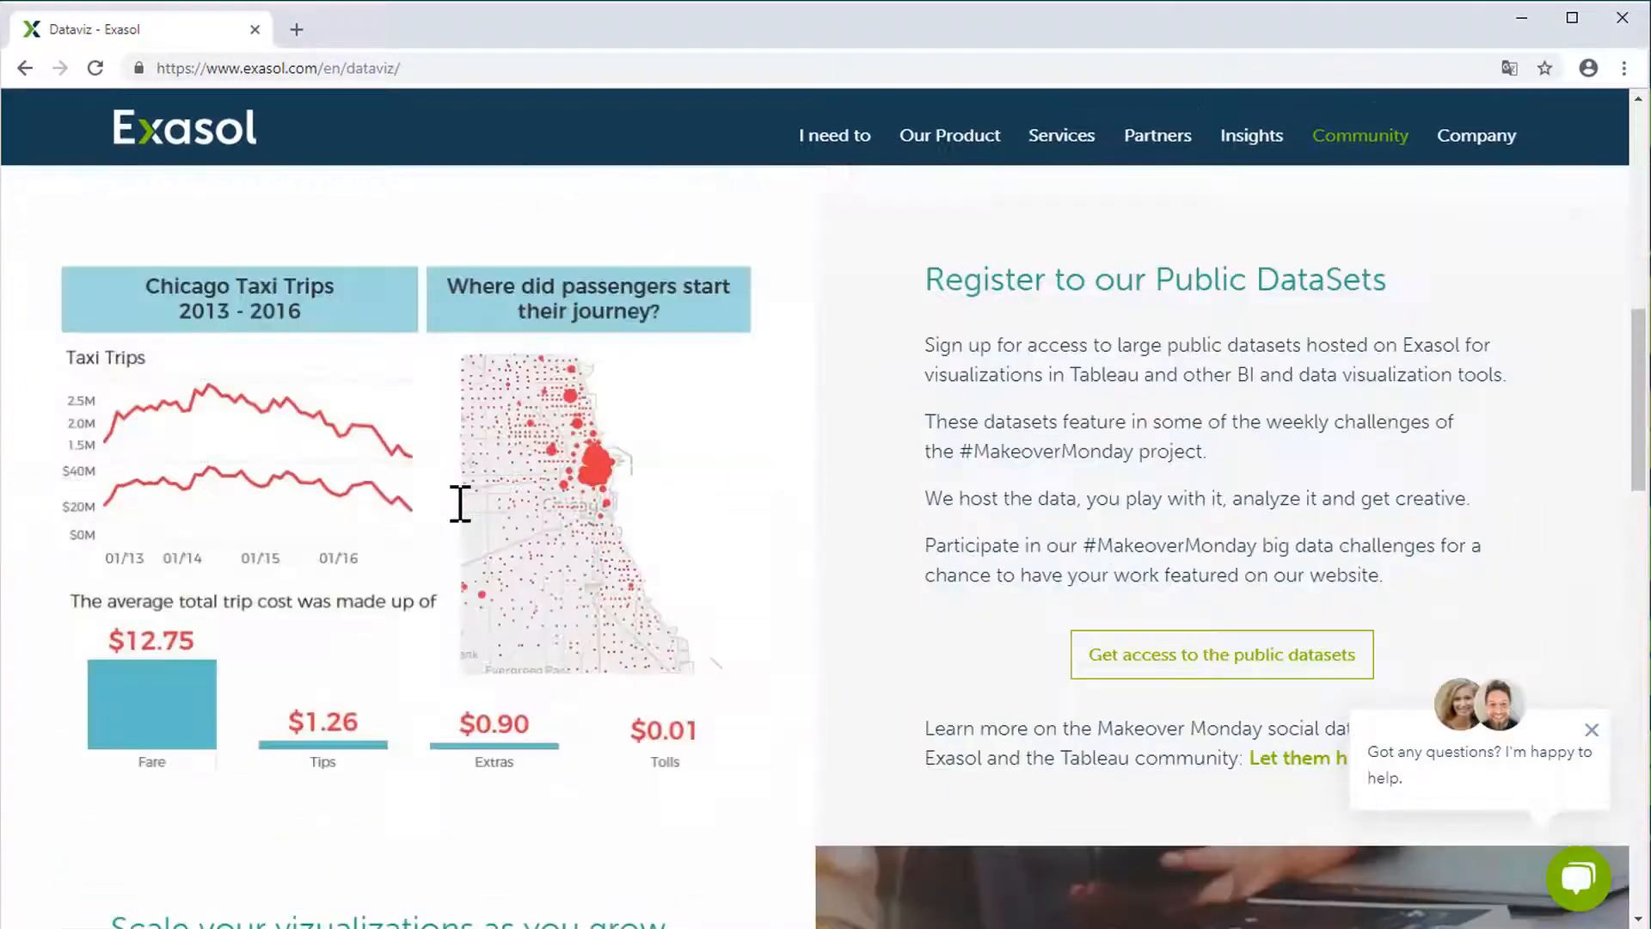
scroll(459, 518, down, 6)
scroll(457, 518, down, 5)
scroll(457, 519, down, 2)
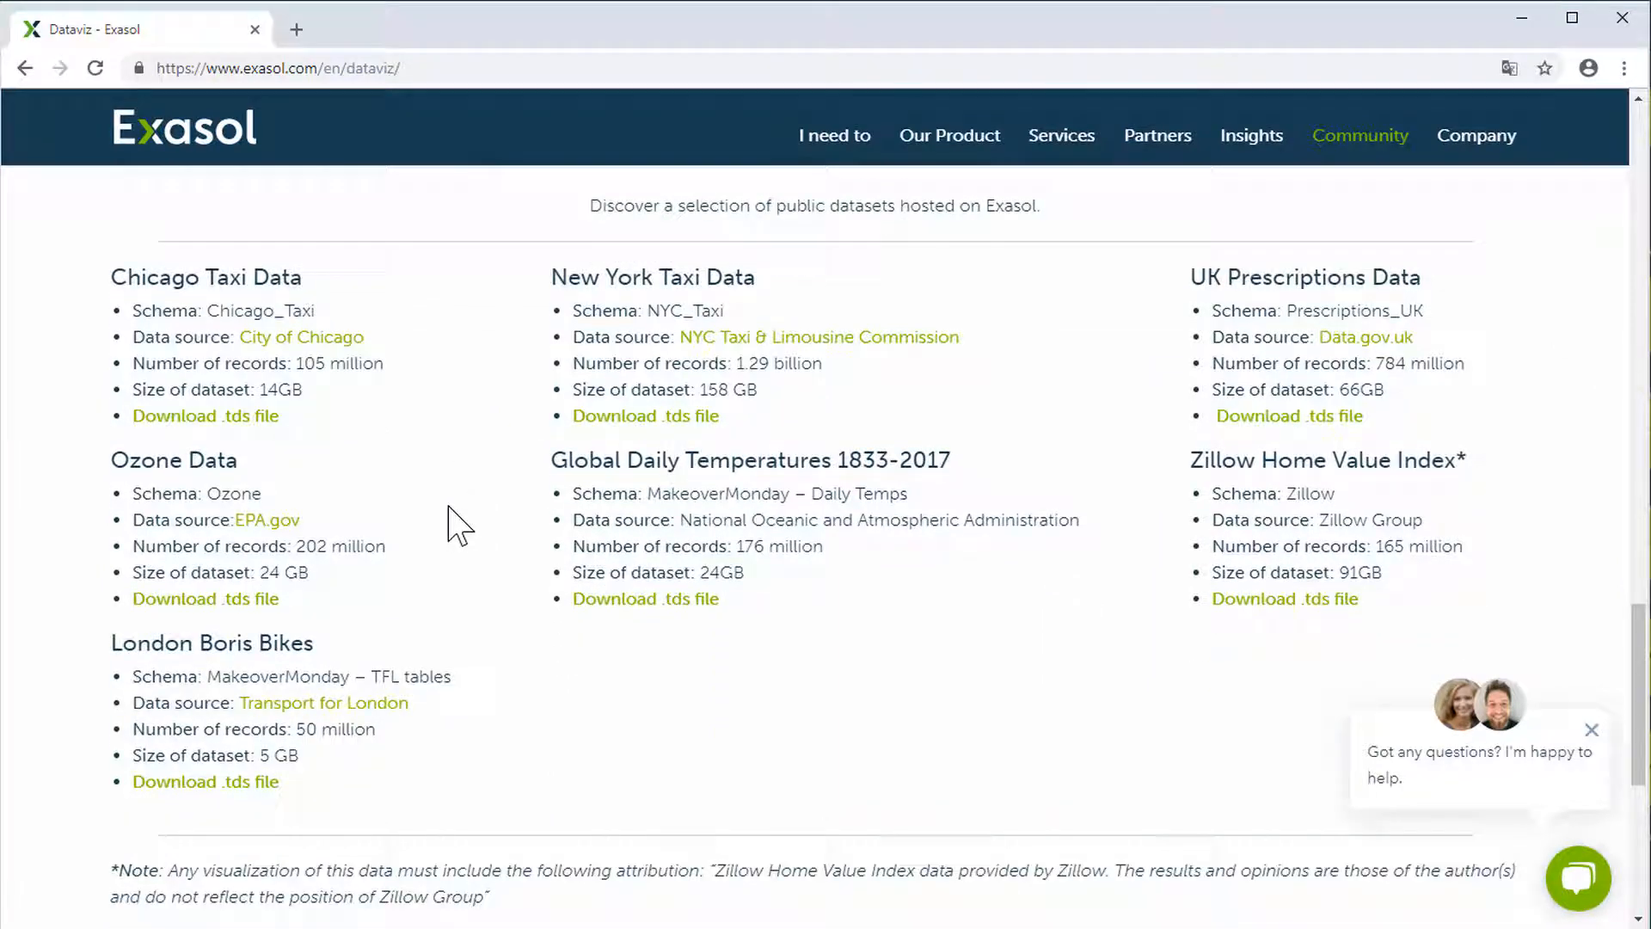
scroll(458, 522, down, 1)
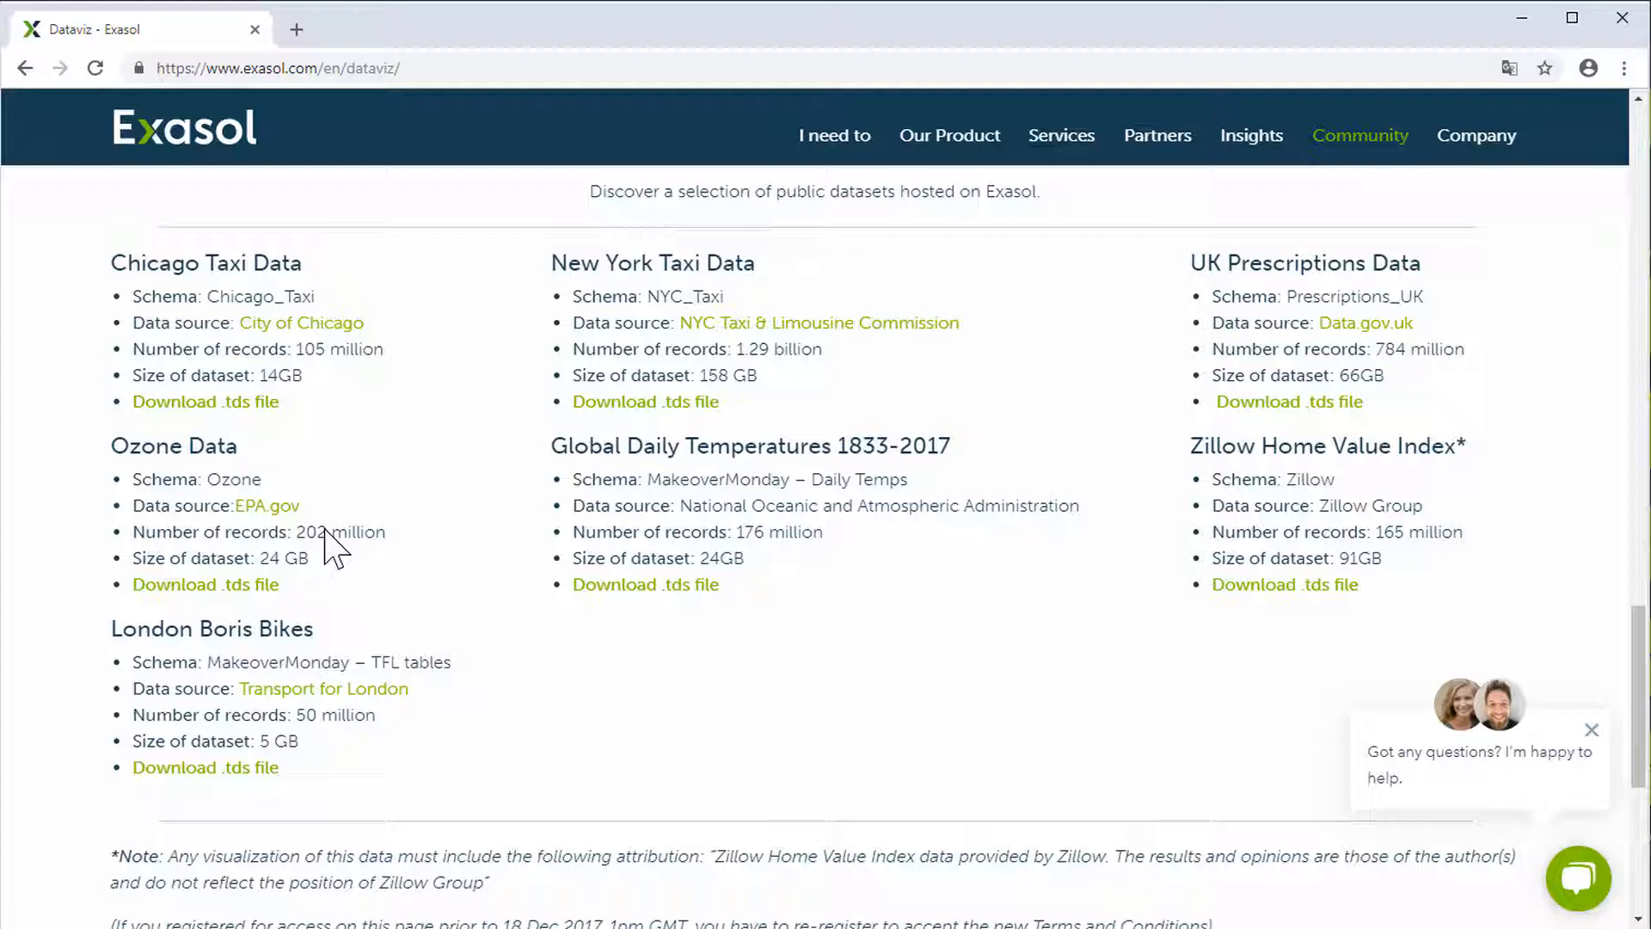
Step: Review the London Boris Bikes dataset entry and request access to the public datasets
drag(315, 629, 114, 627)
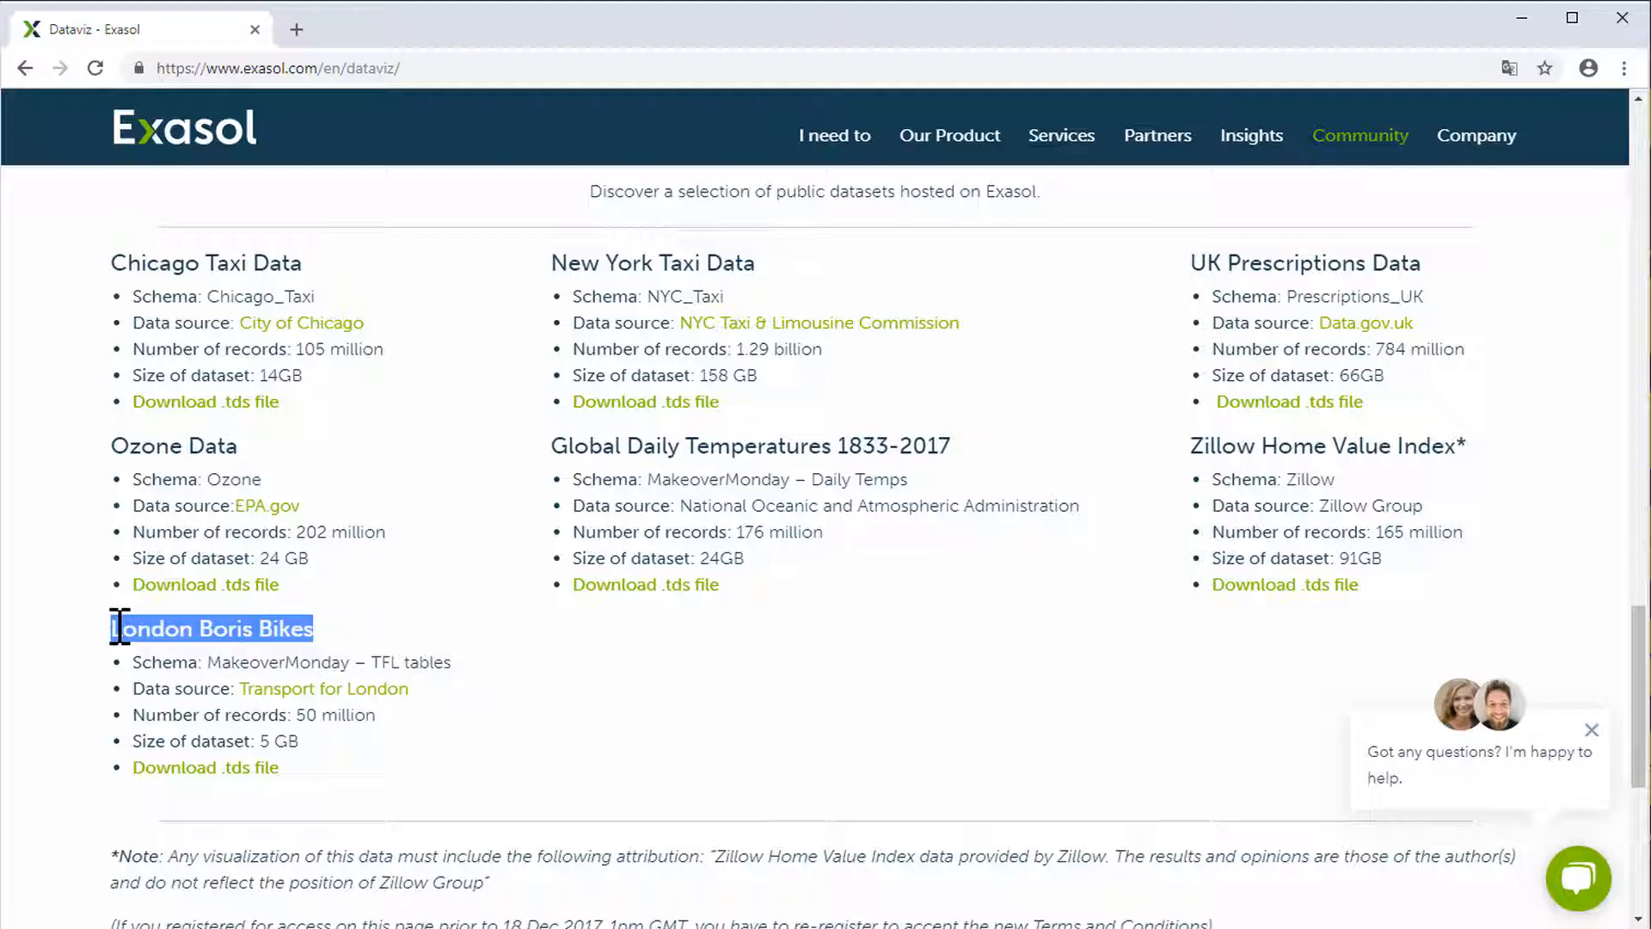
click(616, 835)
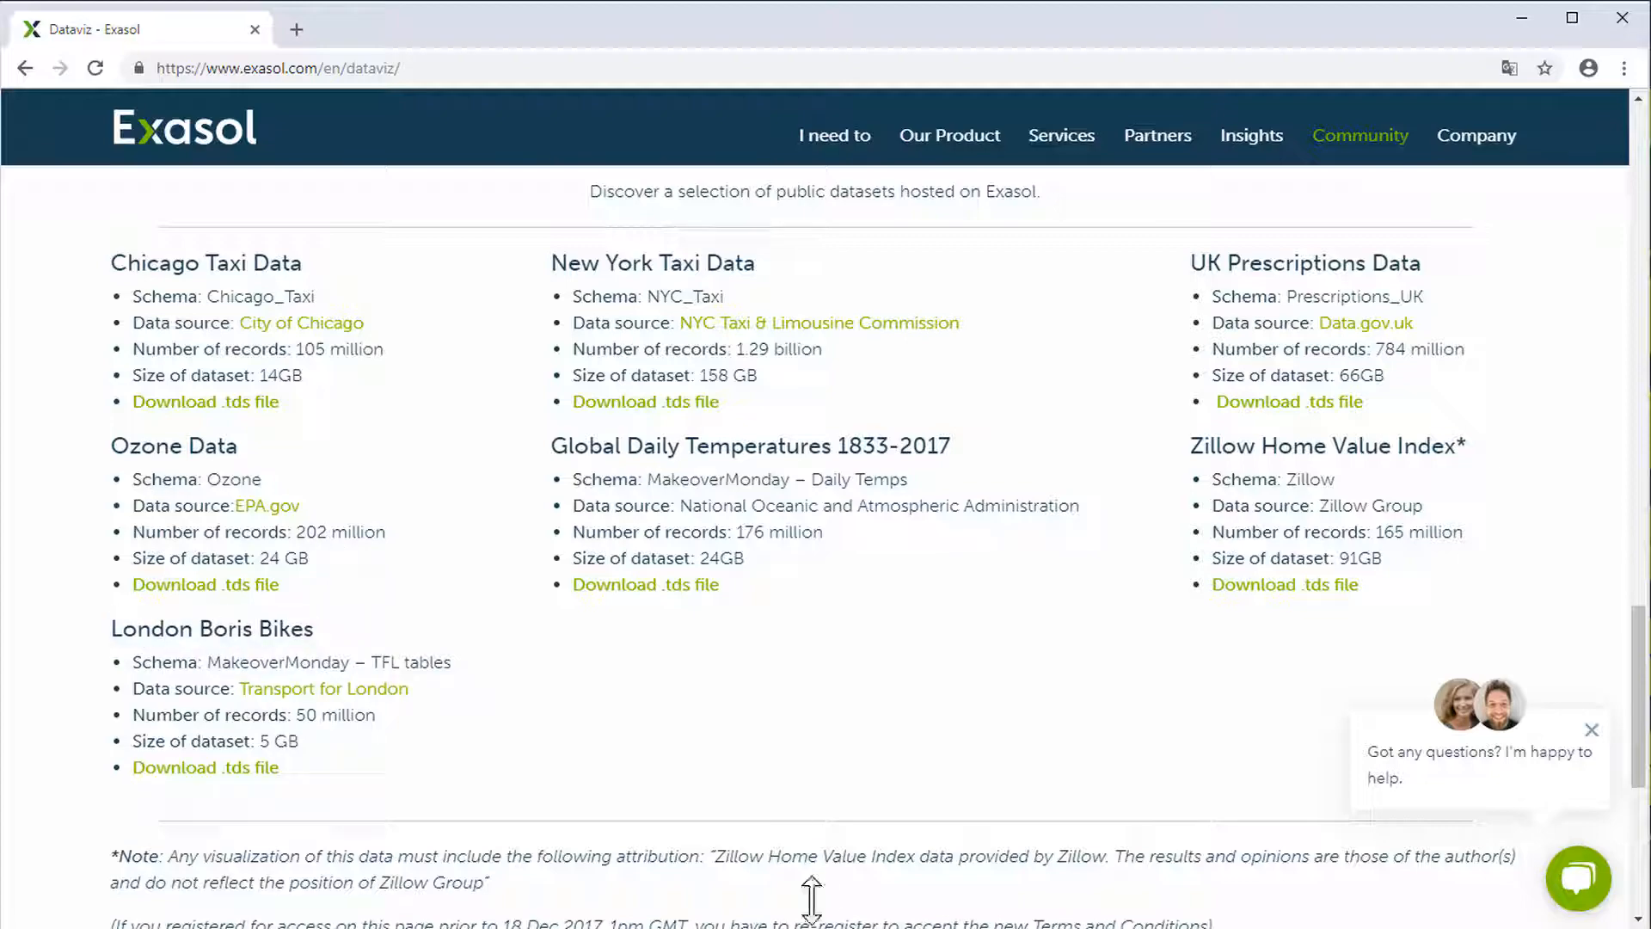
scroll(817, 832, up, 10)
scroll(818, 774, up, 5)
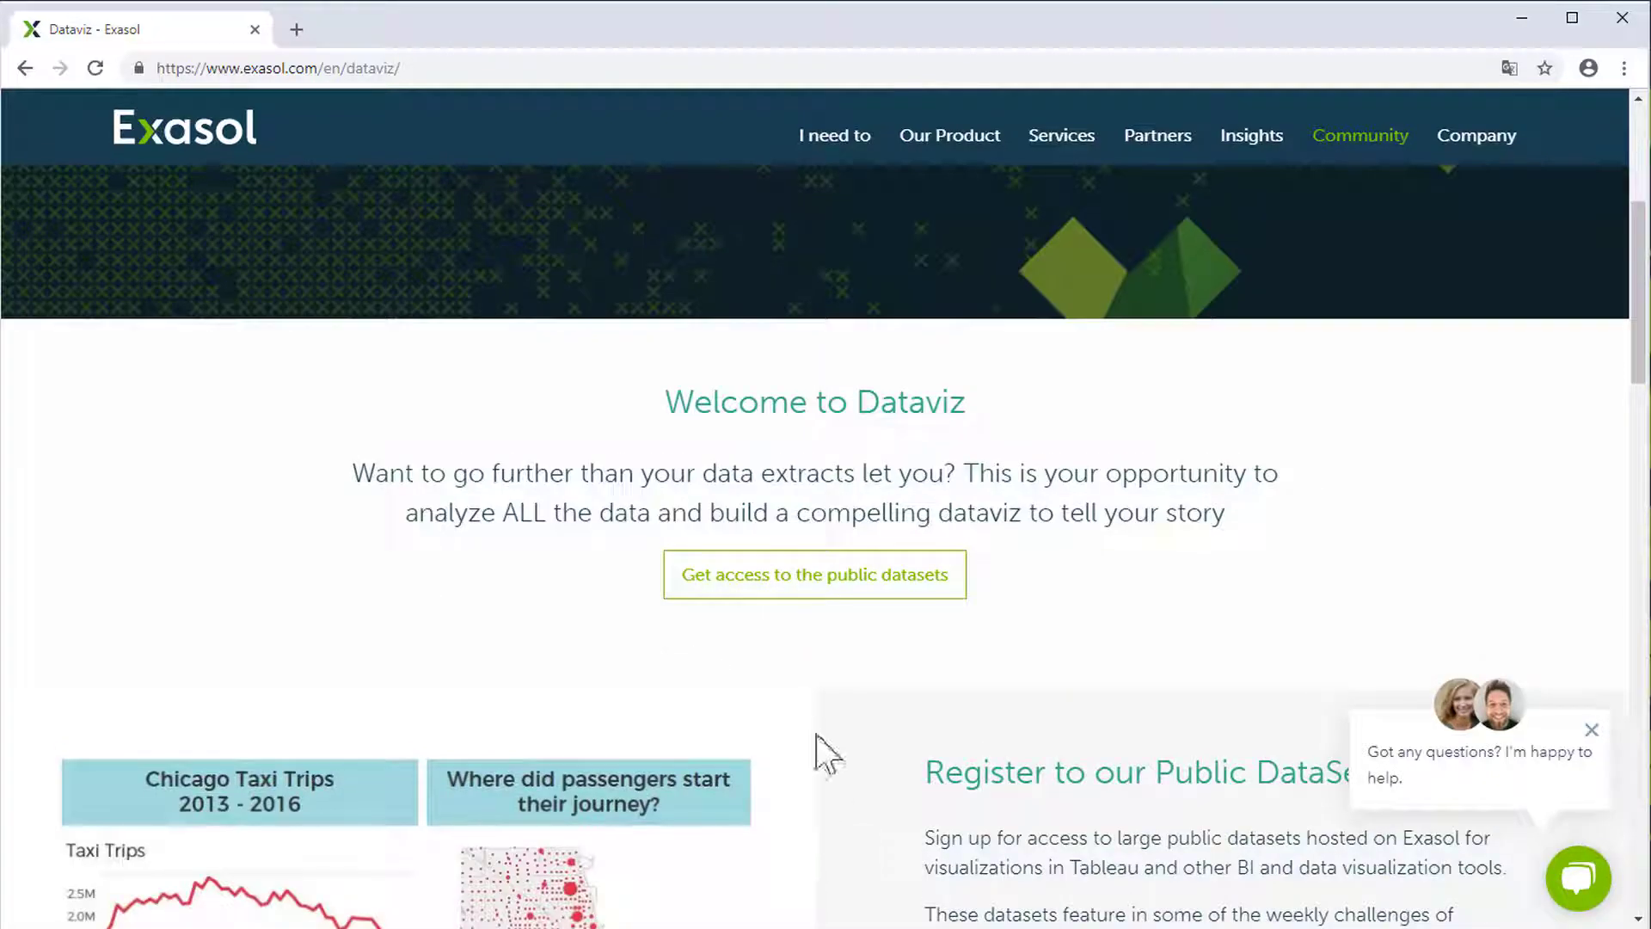
click(831, 591)
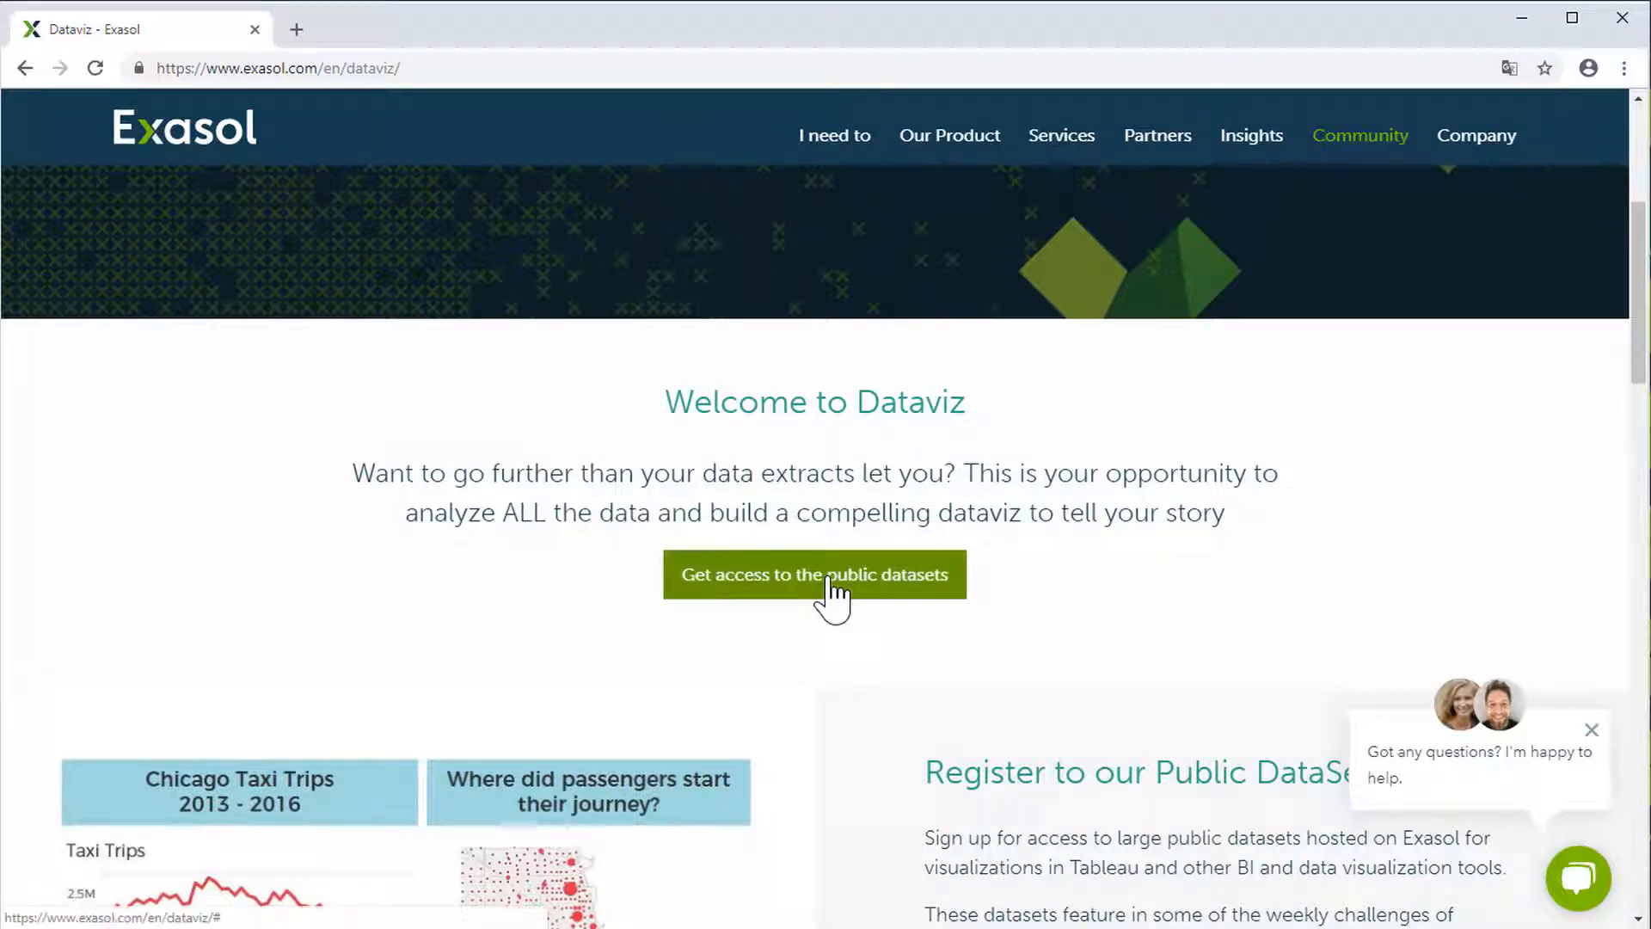
scroll(552, 374, down, 2)
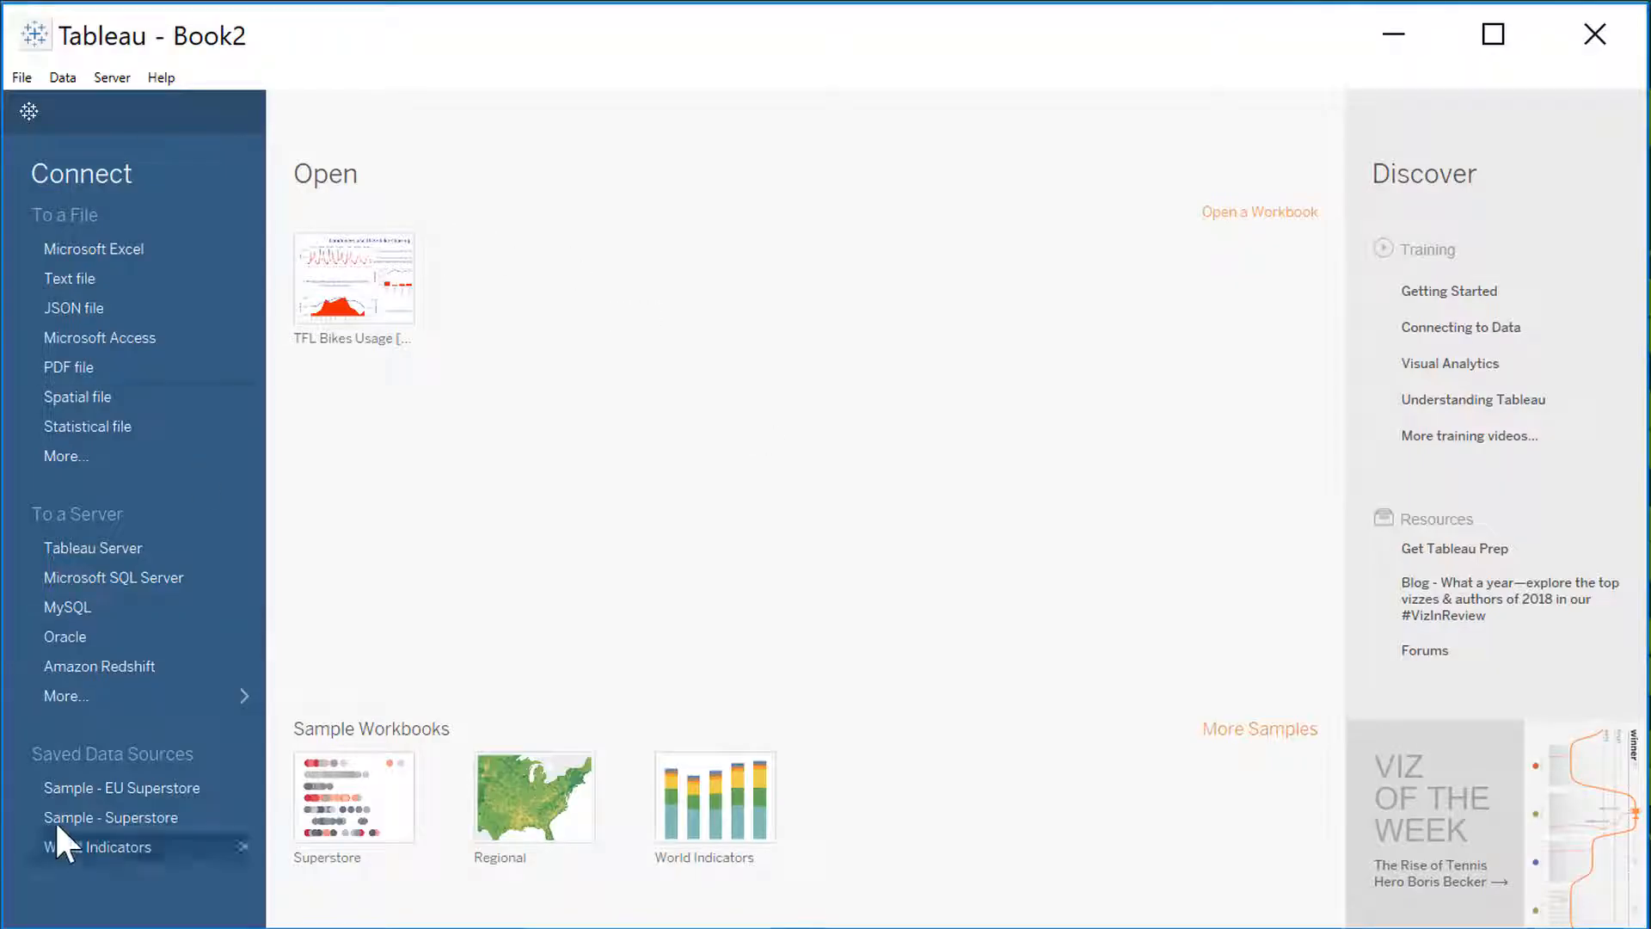
Step: Start a new Exasol server connection from Tableau's full connector list
click(89, 695)
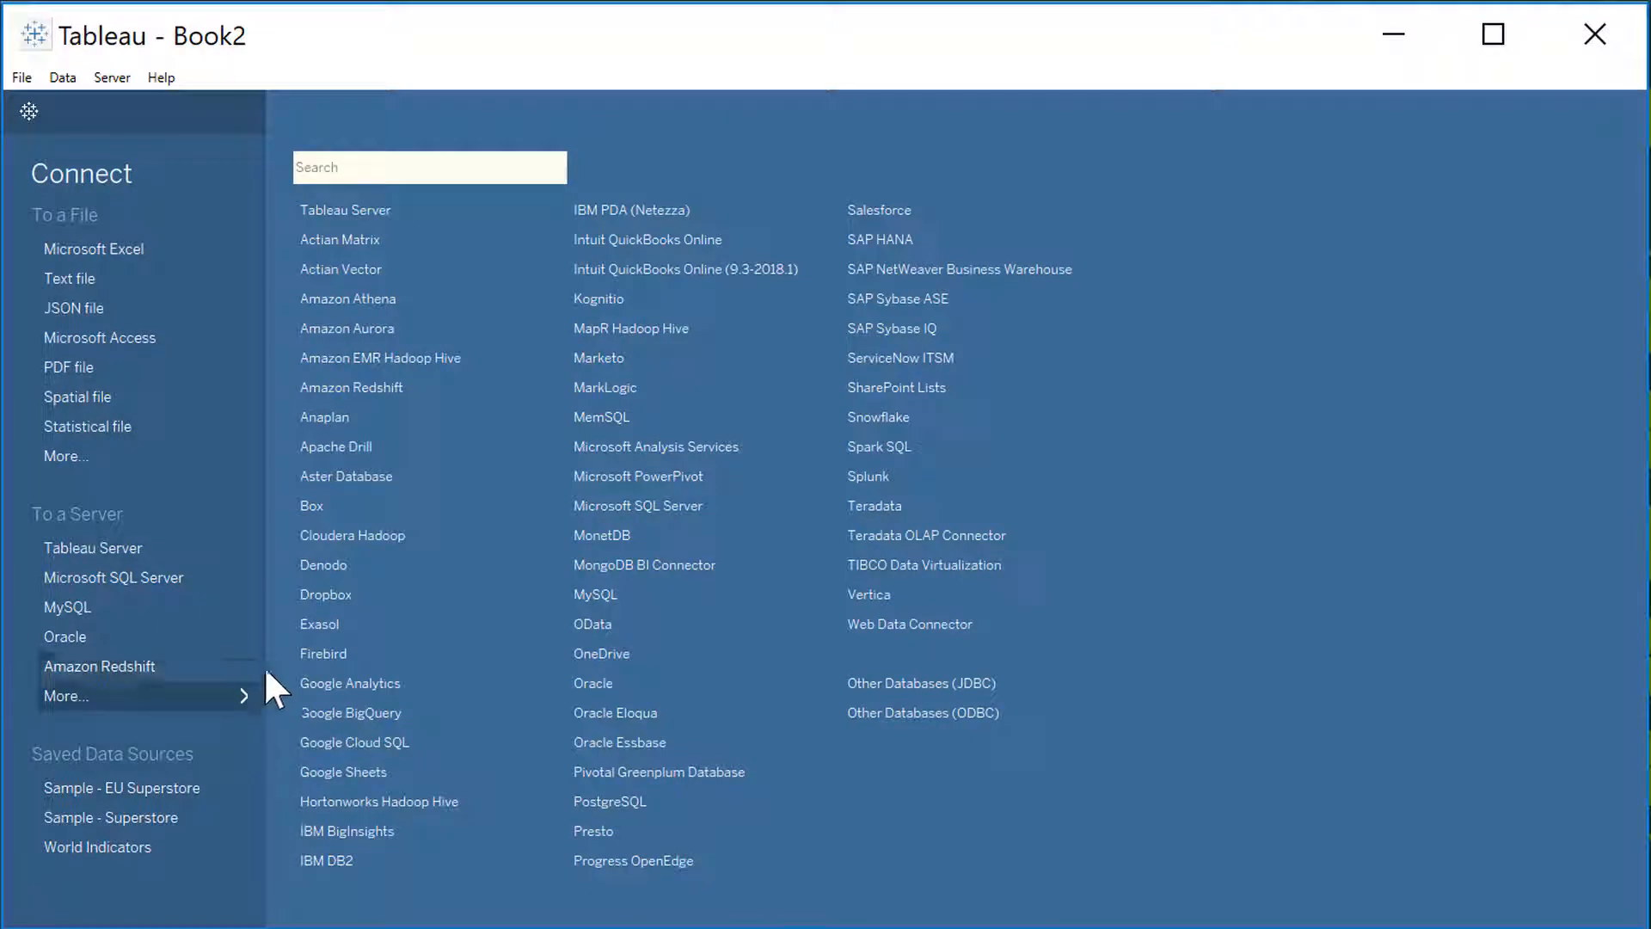
click(322, 623)
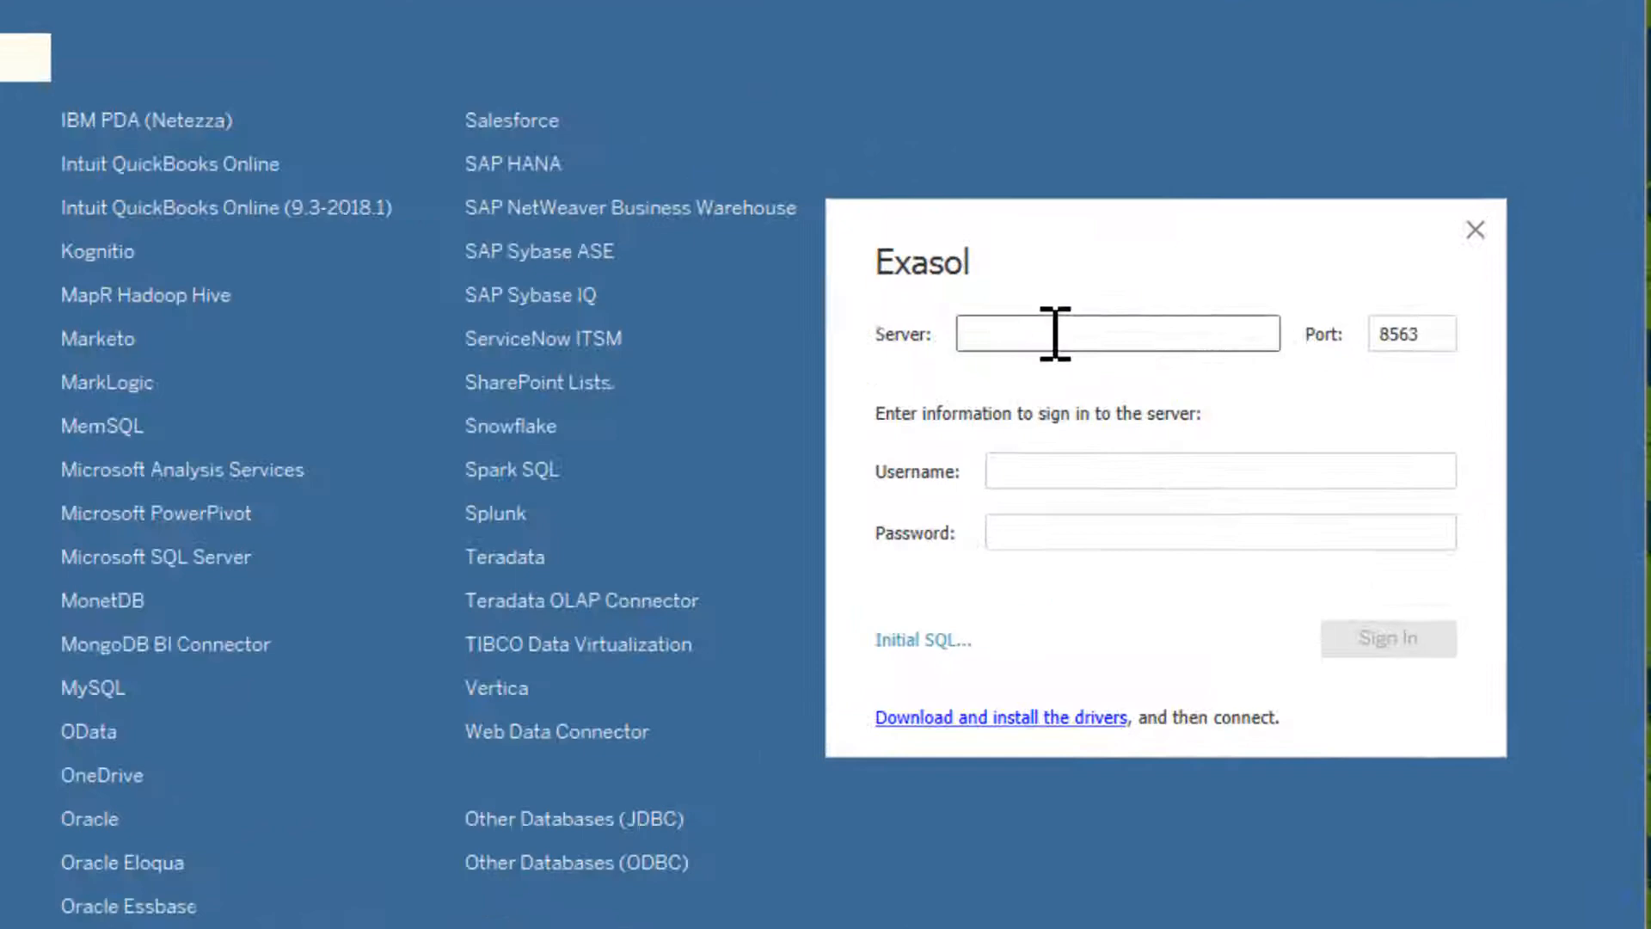
Step: Enter the Exasol server address without the ':8563' suffix, username DATAVIZ1156 and the password
text(213.95.157.51..57:8563)
key(BackSpace)
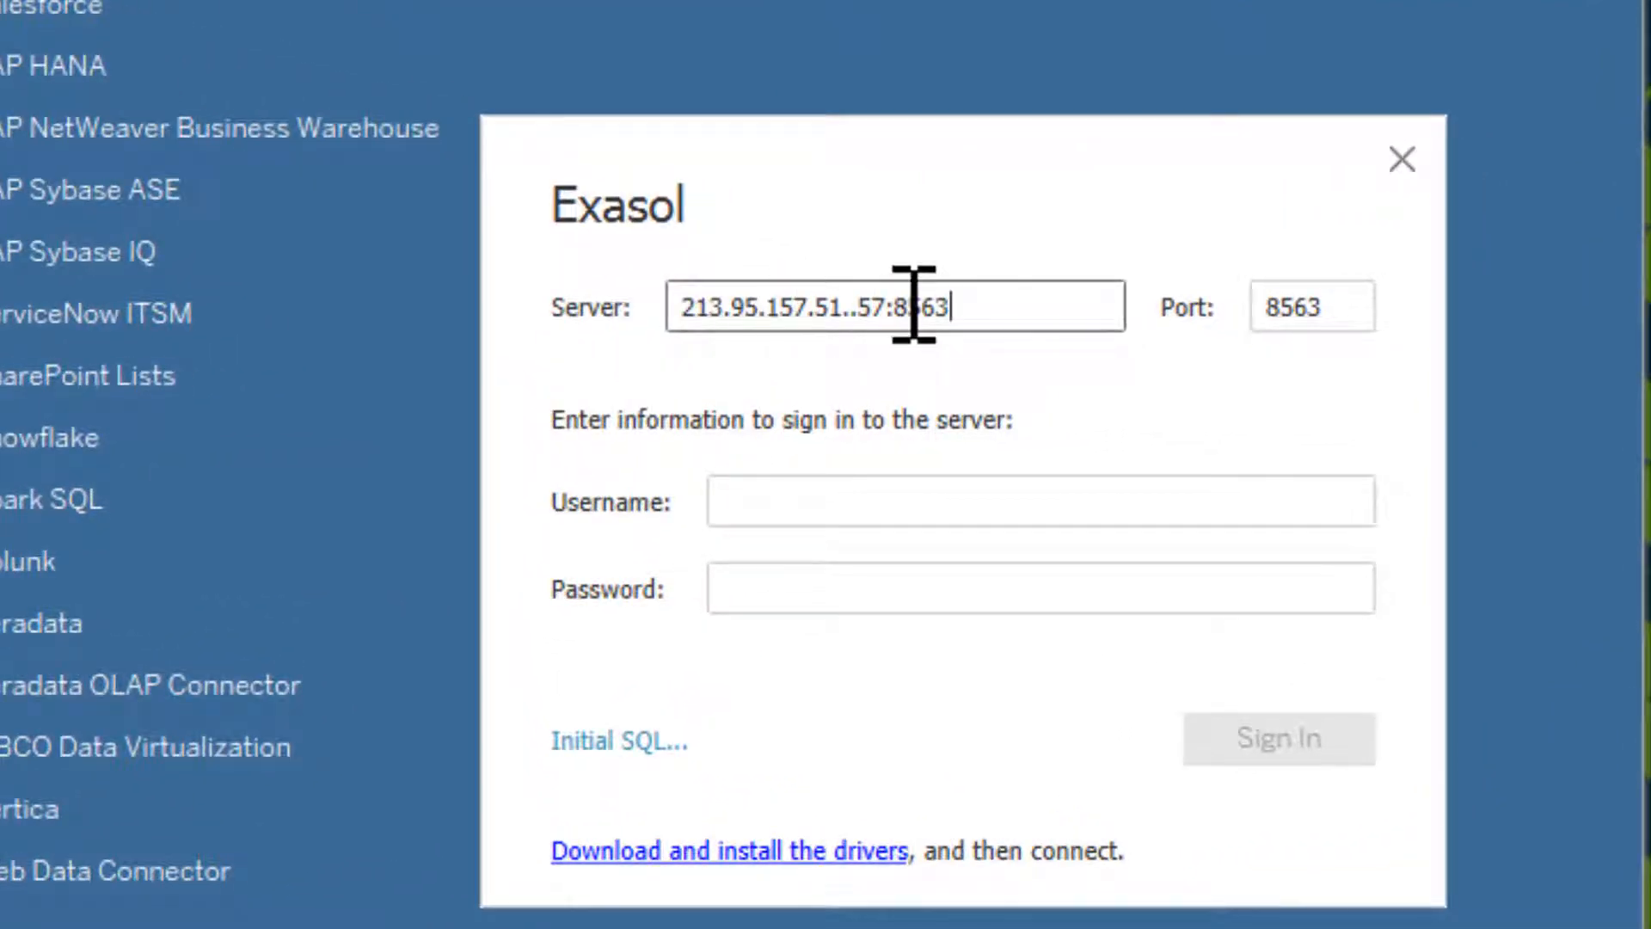
key(BackSpace)
key(BackSpace)
key(BackSpace)
key(BackSpace)
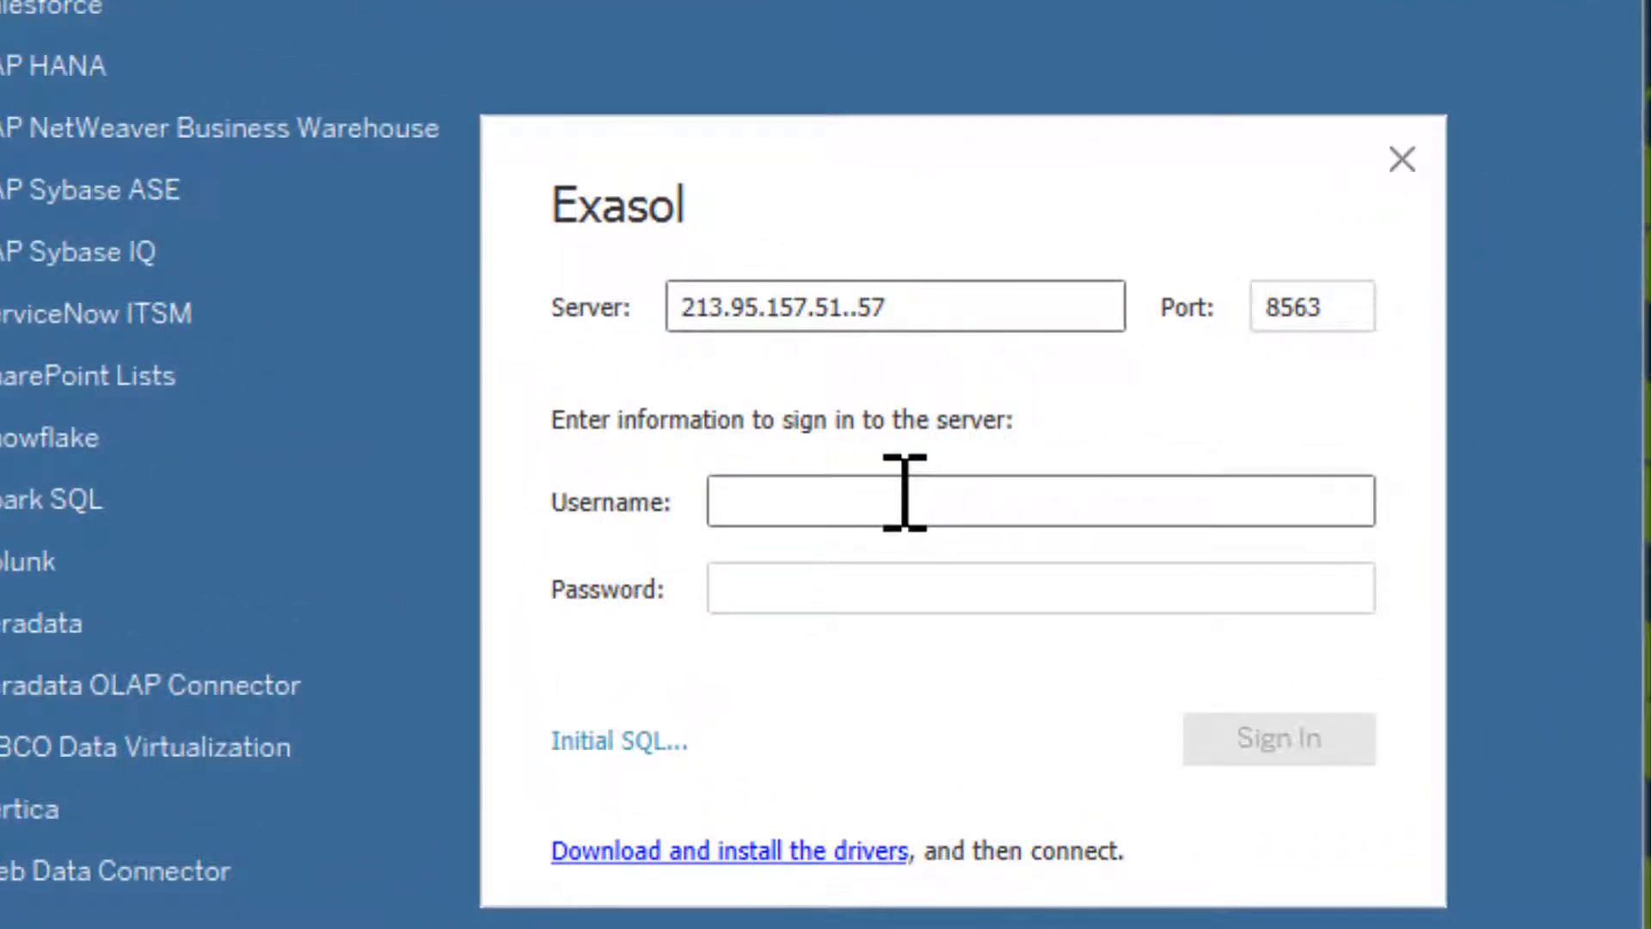
click(903, 501)
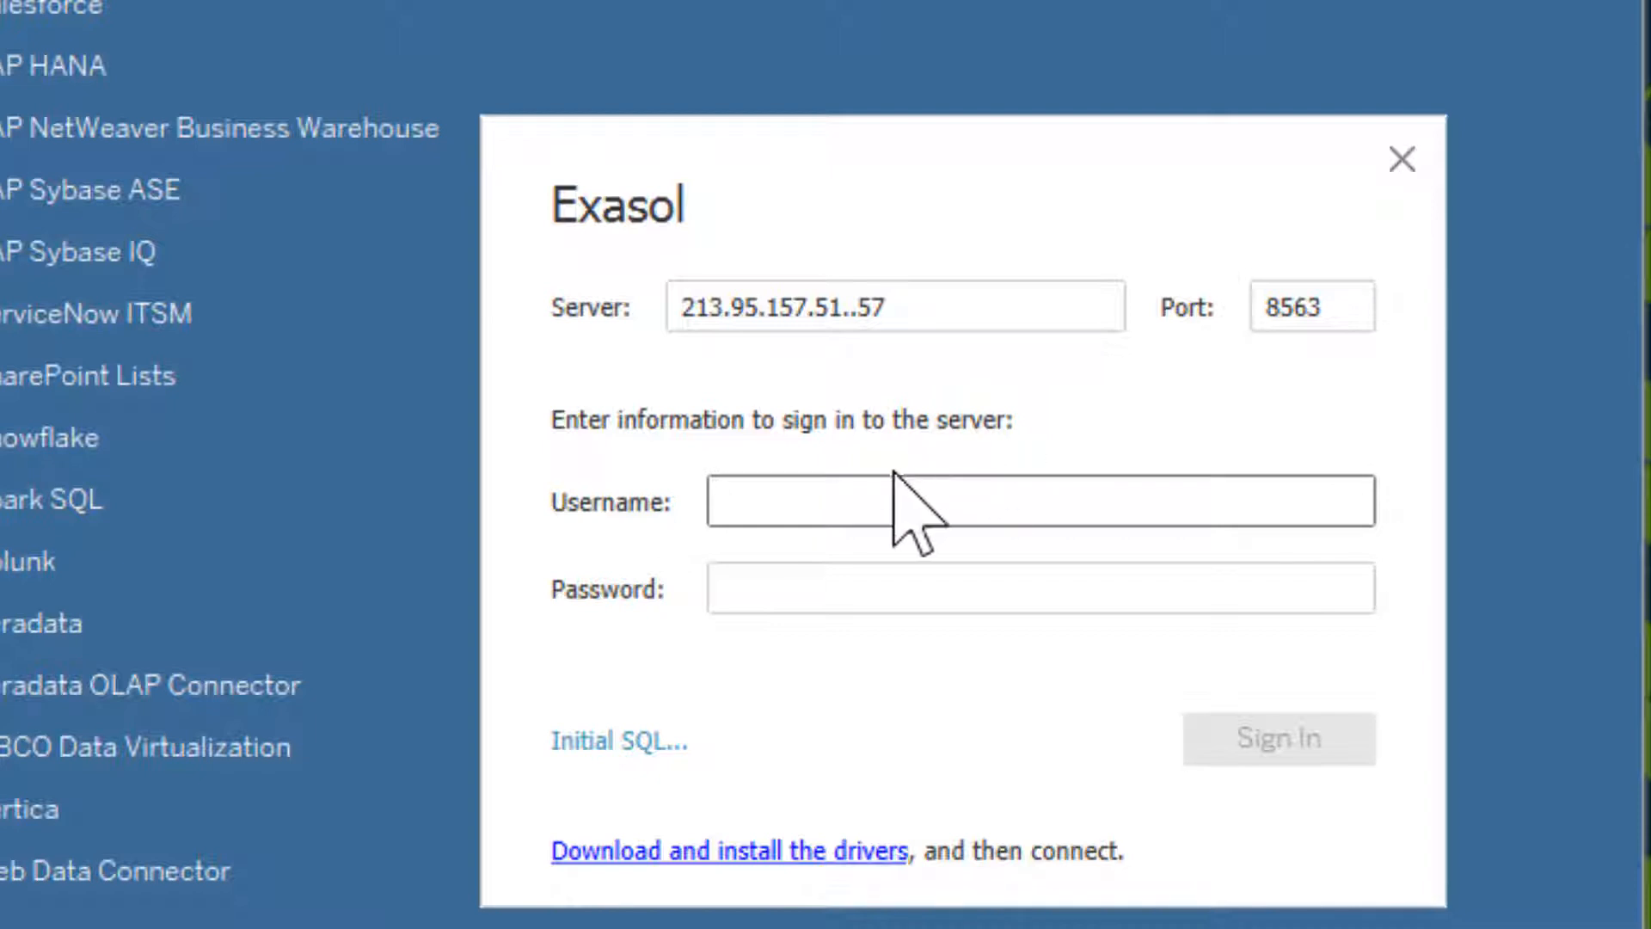
text(DATAVIZ1156)
click(851, 589)
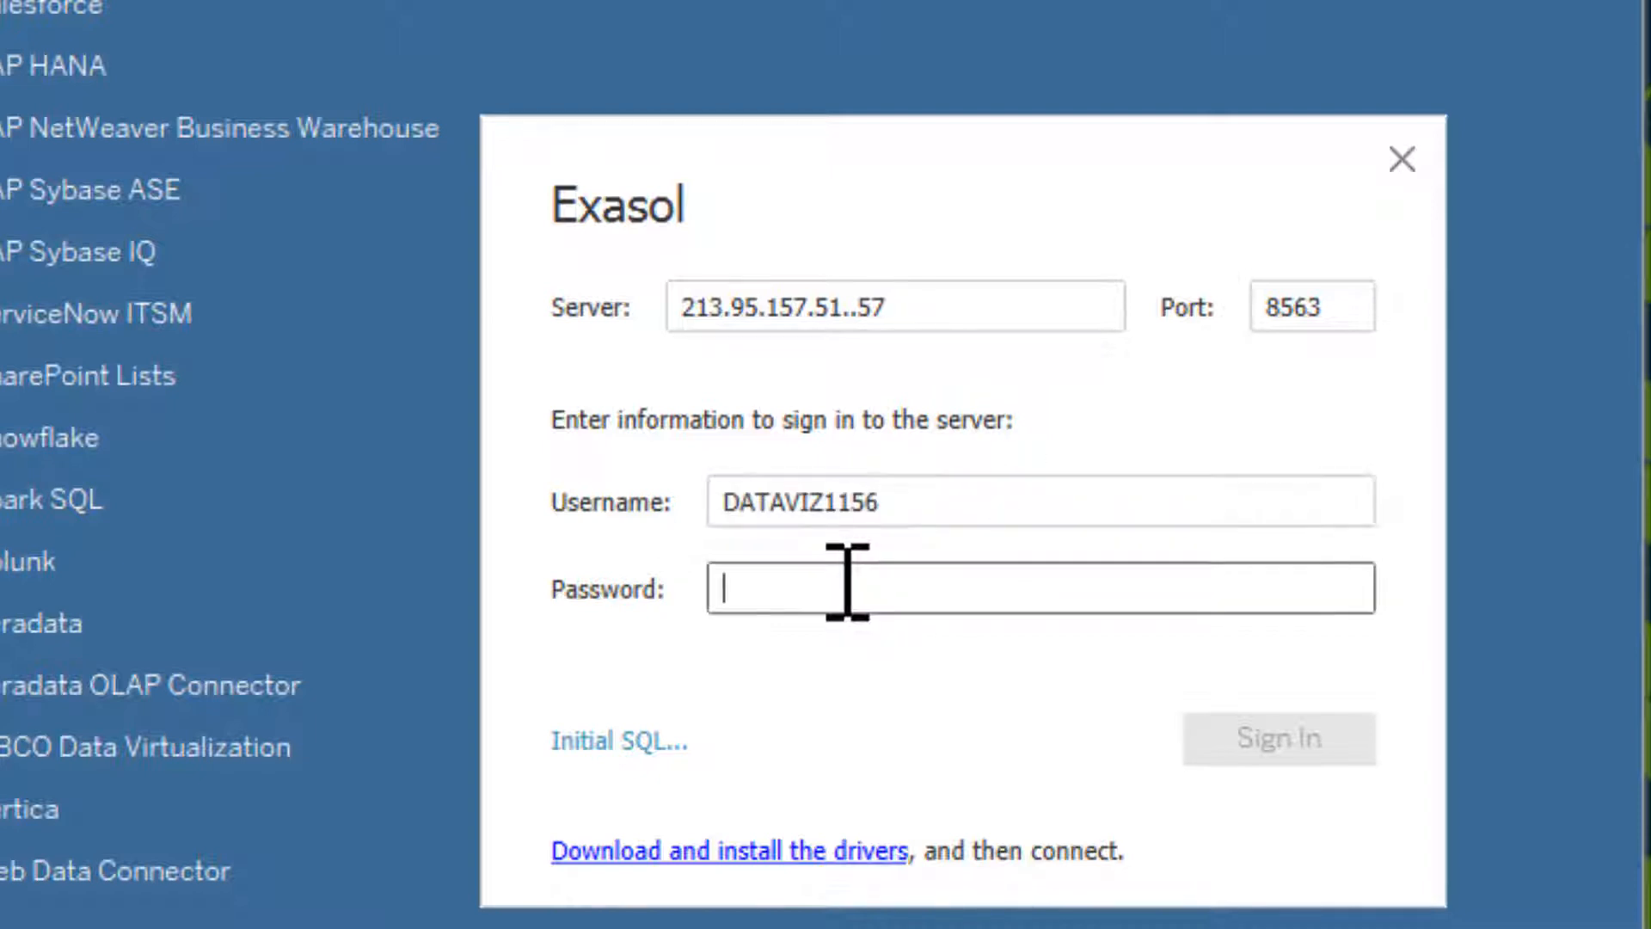
key(ctrl+v)
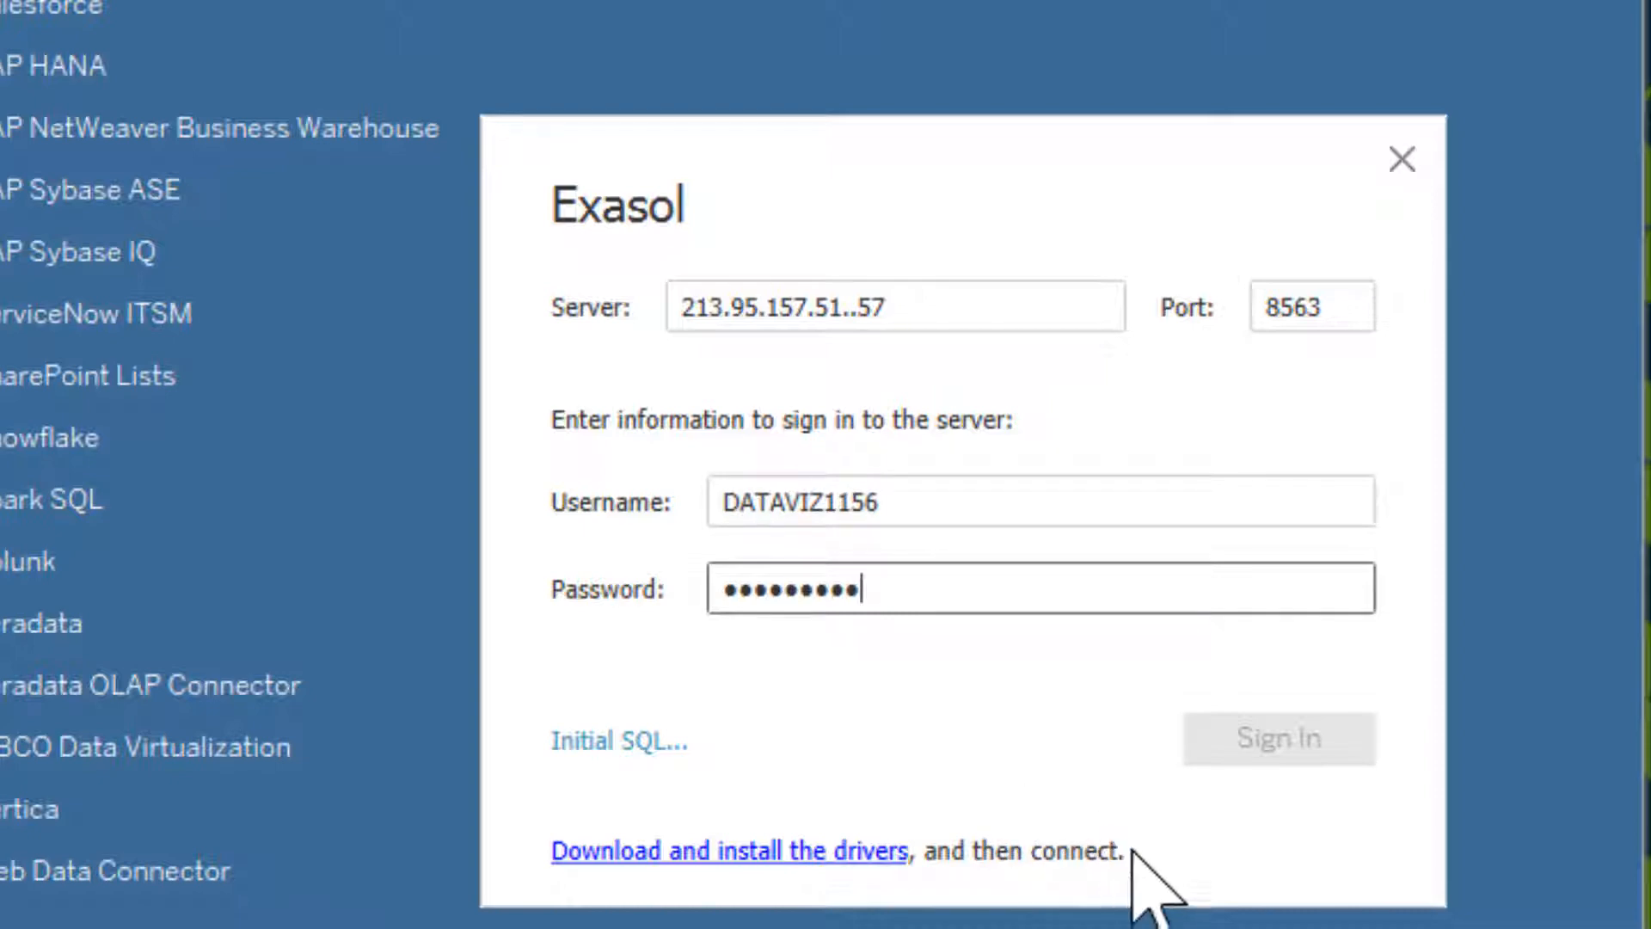
mouse_move(1168, 855)
mouse_down()
mouse_move(742, 887)
mouse_move(552, 878)
mouse_up()
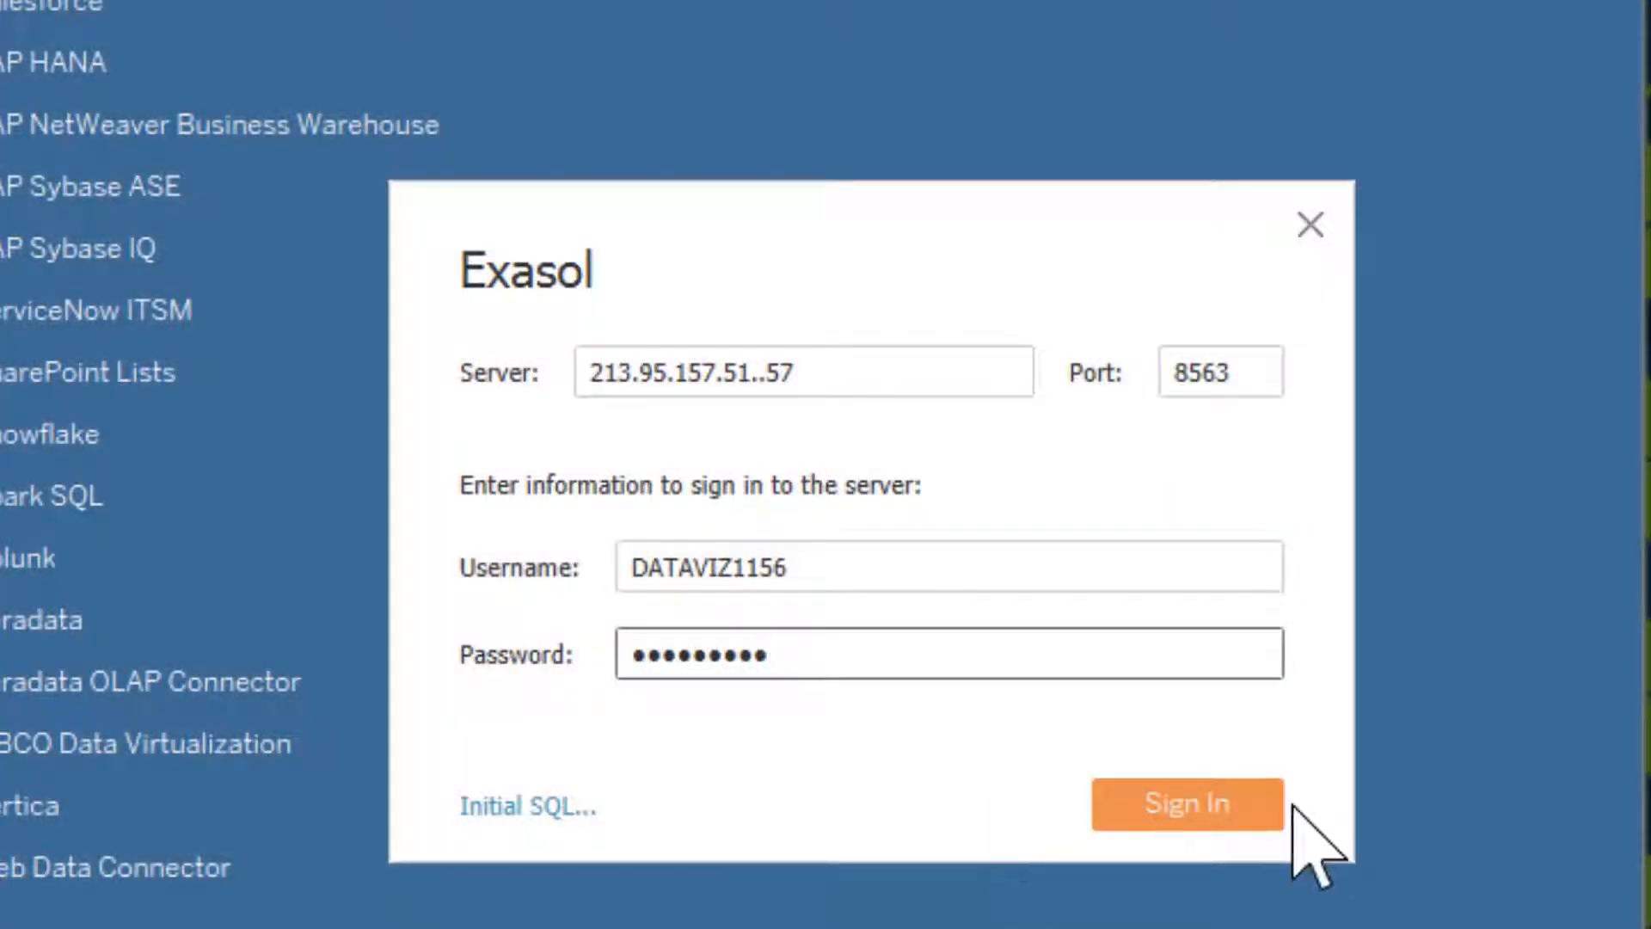
Step: Sign in to the Exasol server and select the MAKEOVERMONDAY schema
click(1187, 803)
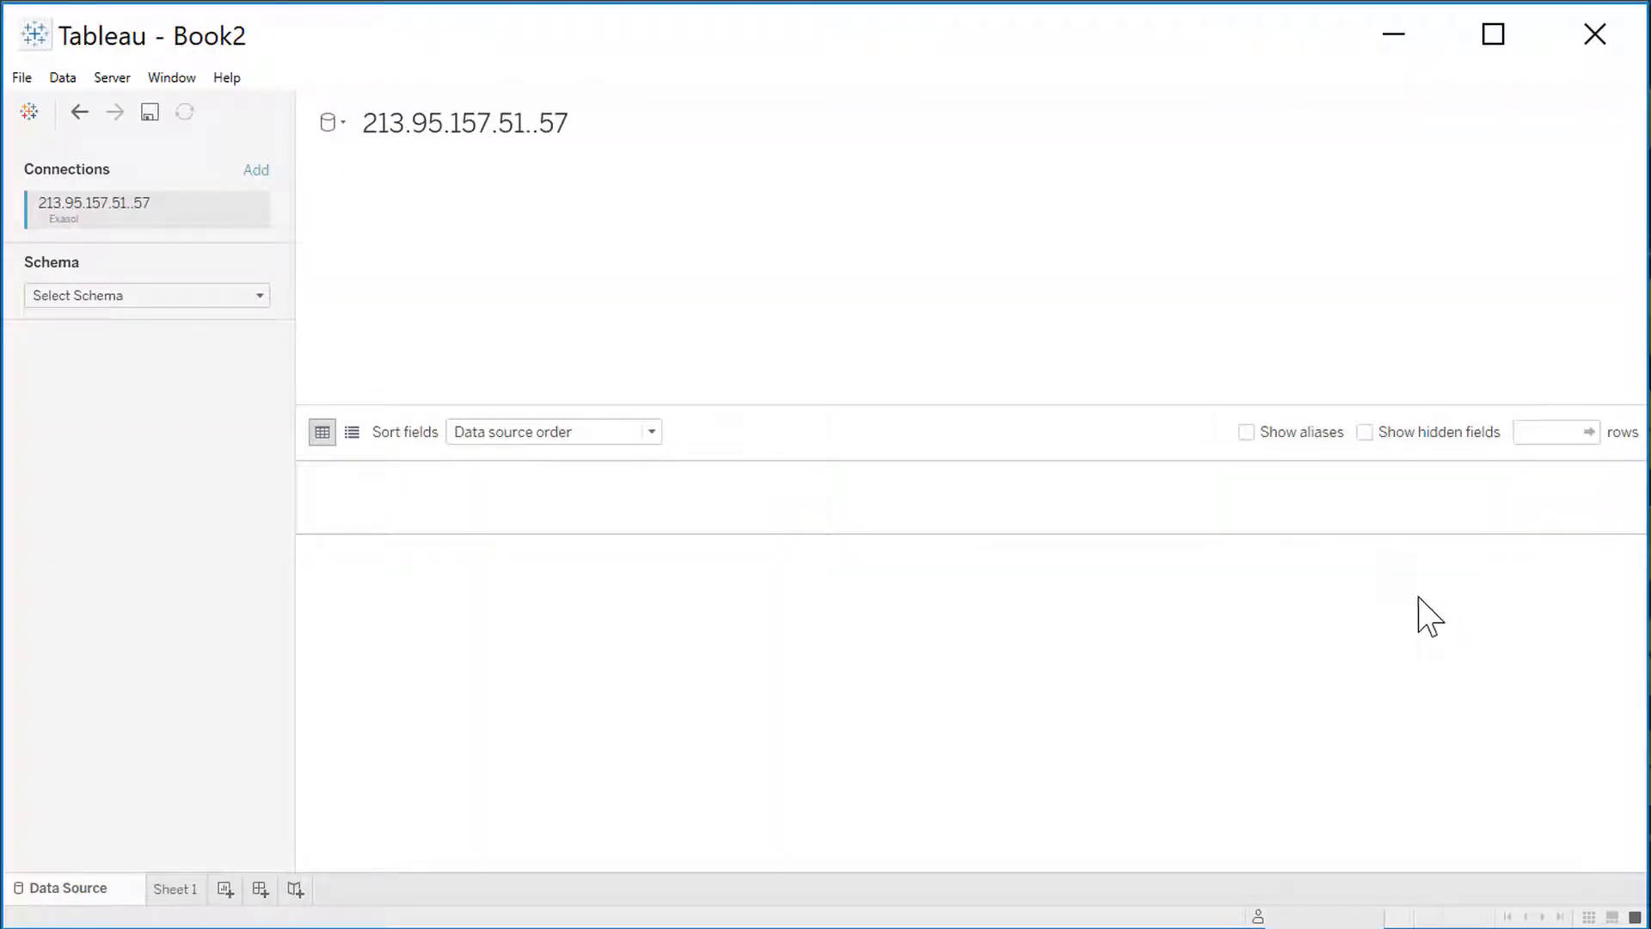
click(258, 296)
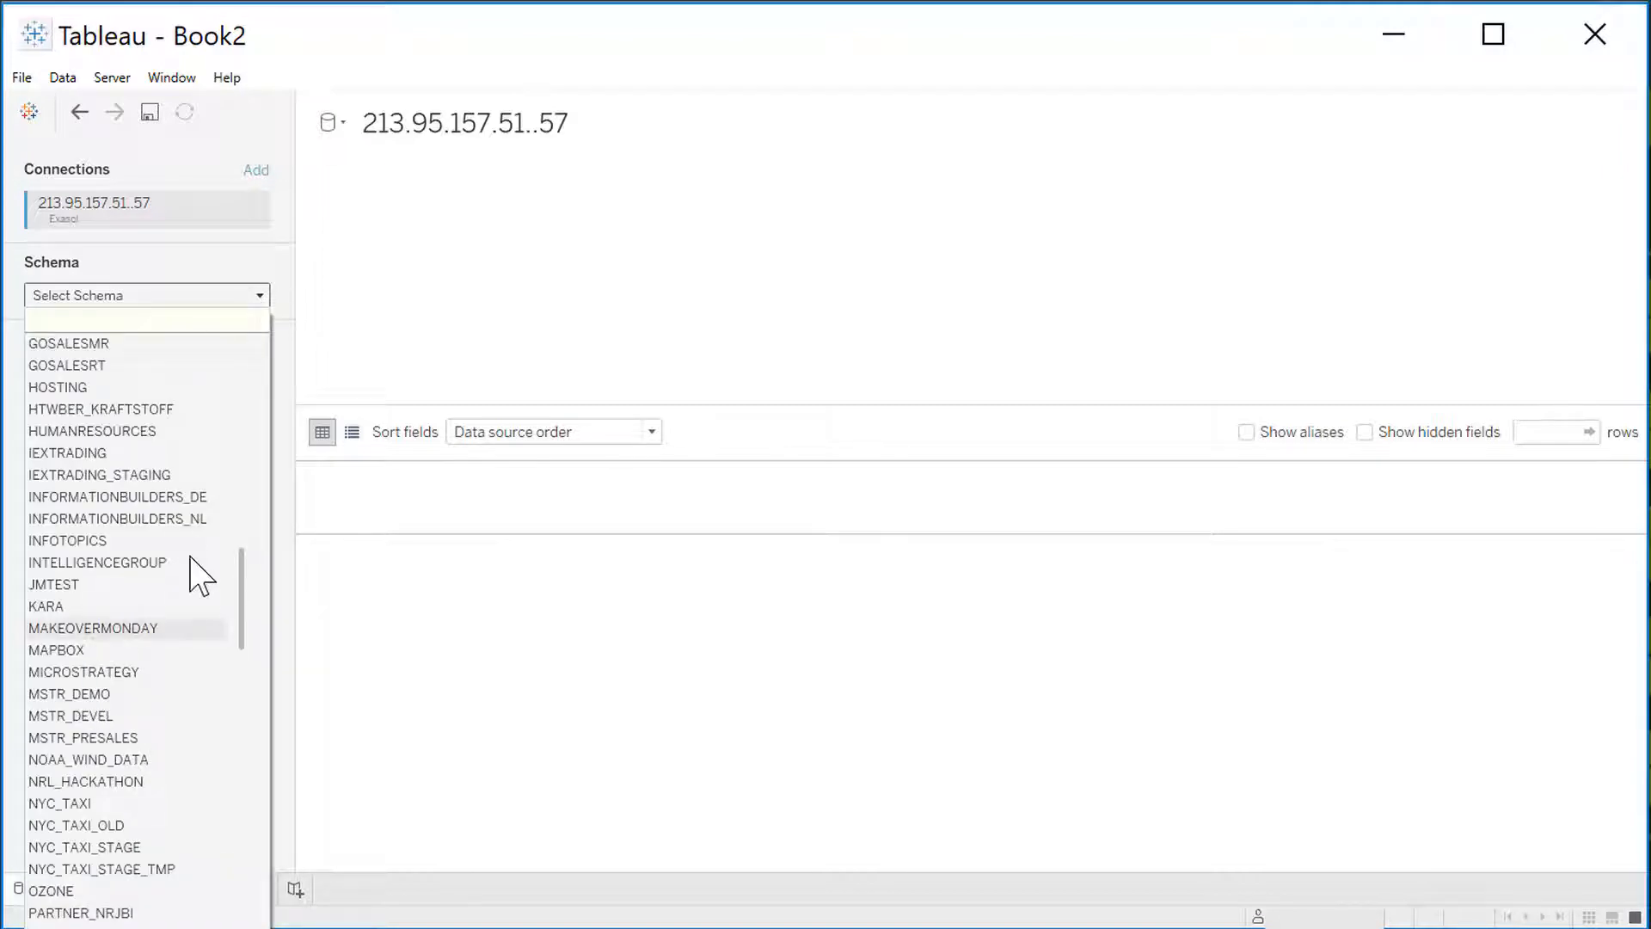
click(93, 629)
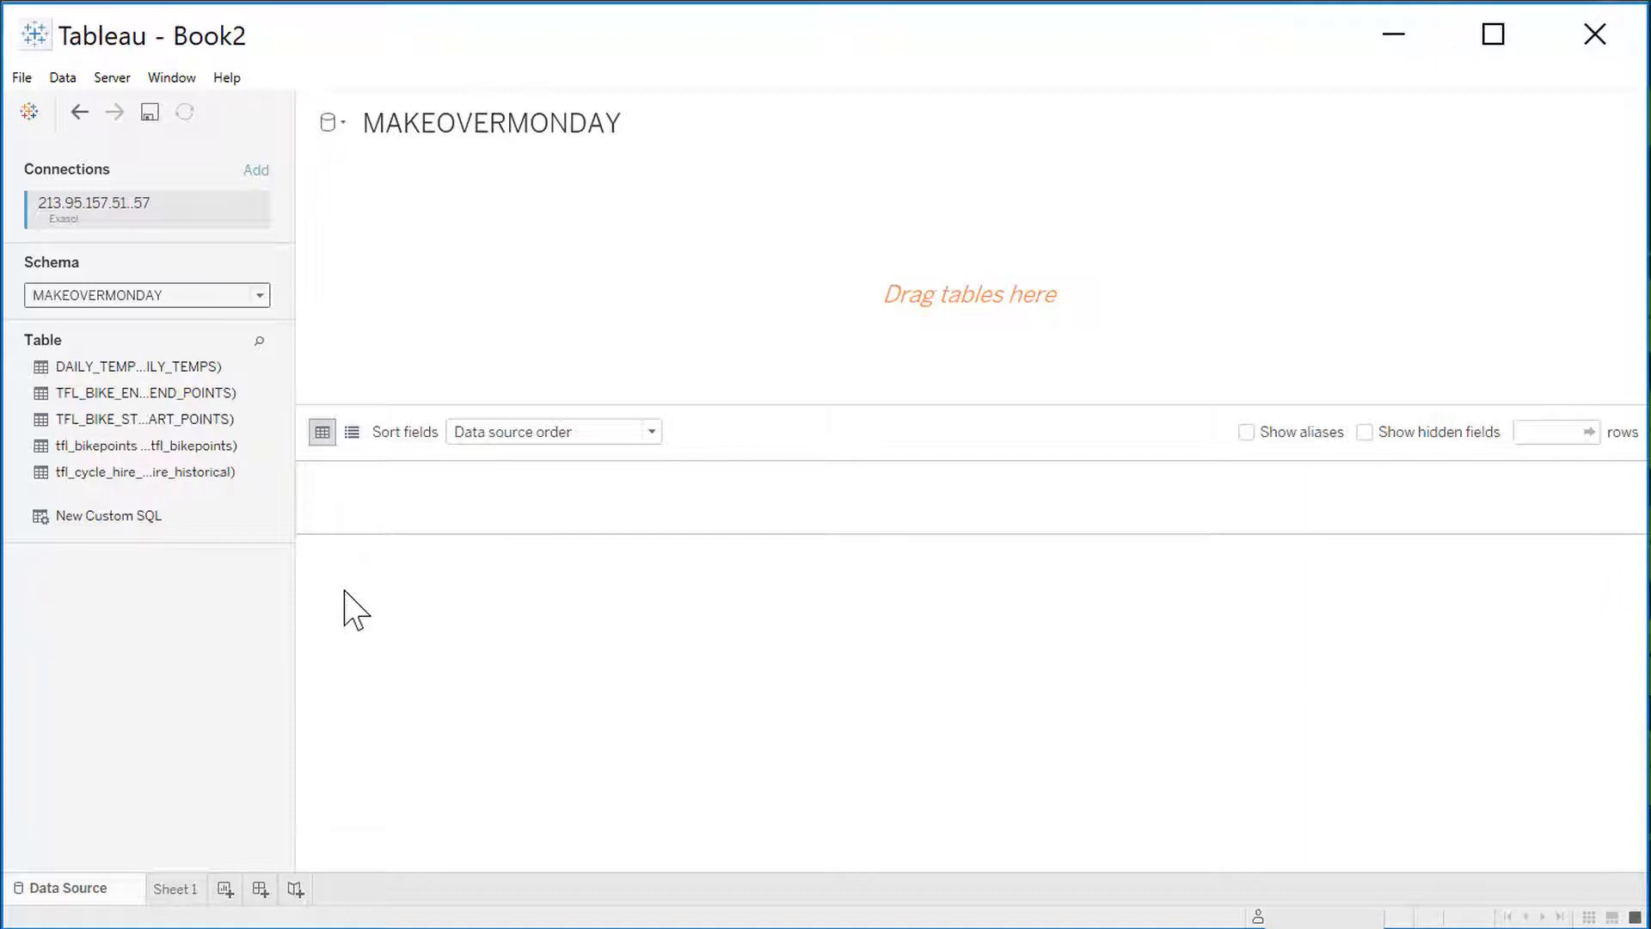
Step: Switch to the Exasol datasets page and review the London Boris Bikes .tds download link
key(alt+Tab)
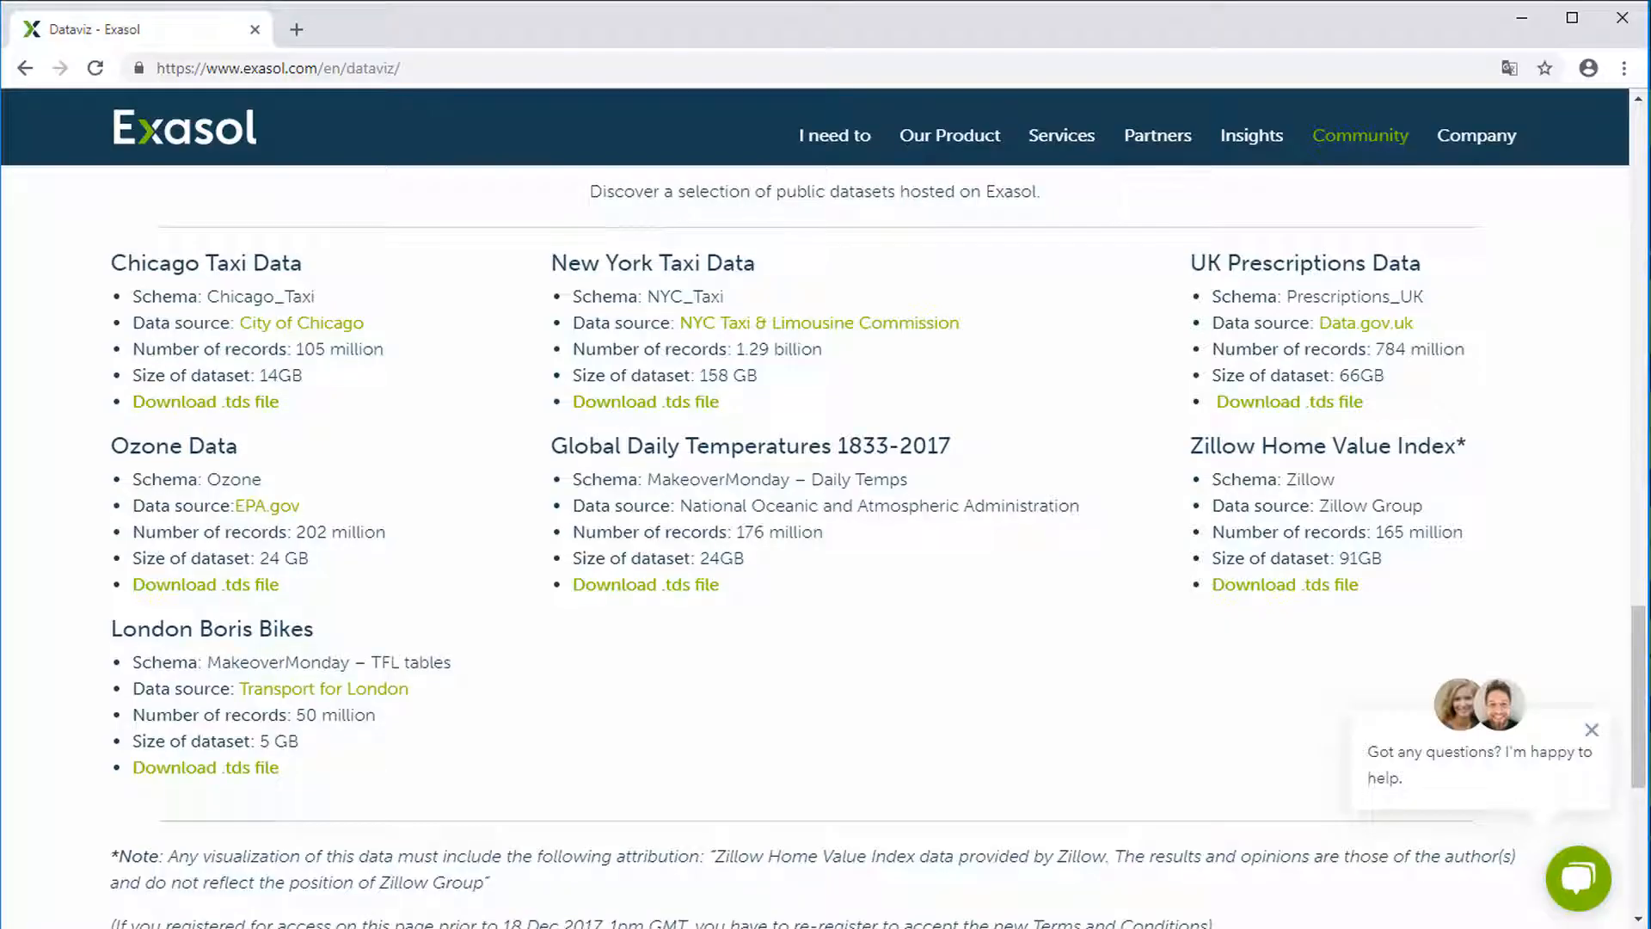
drag(299, 770, 134, 769)
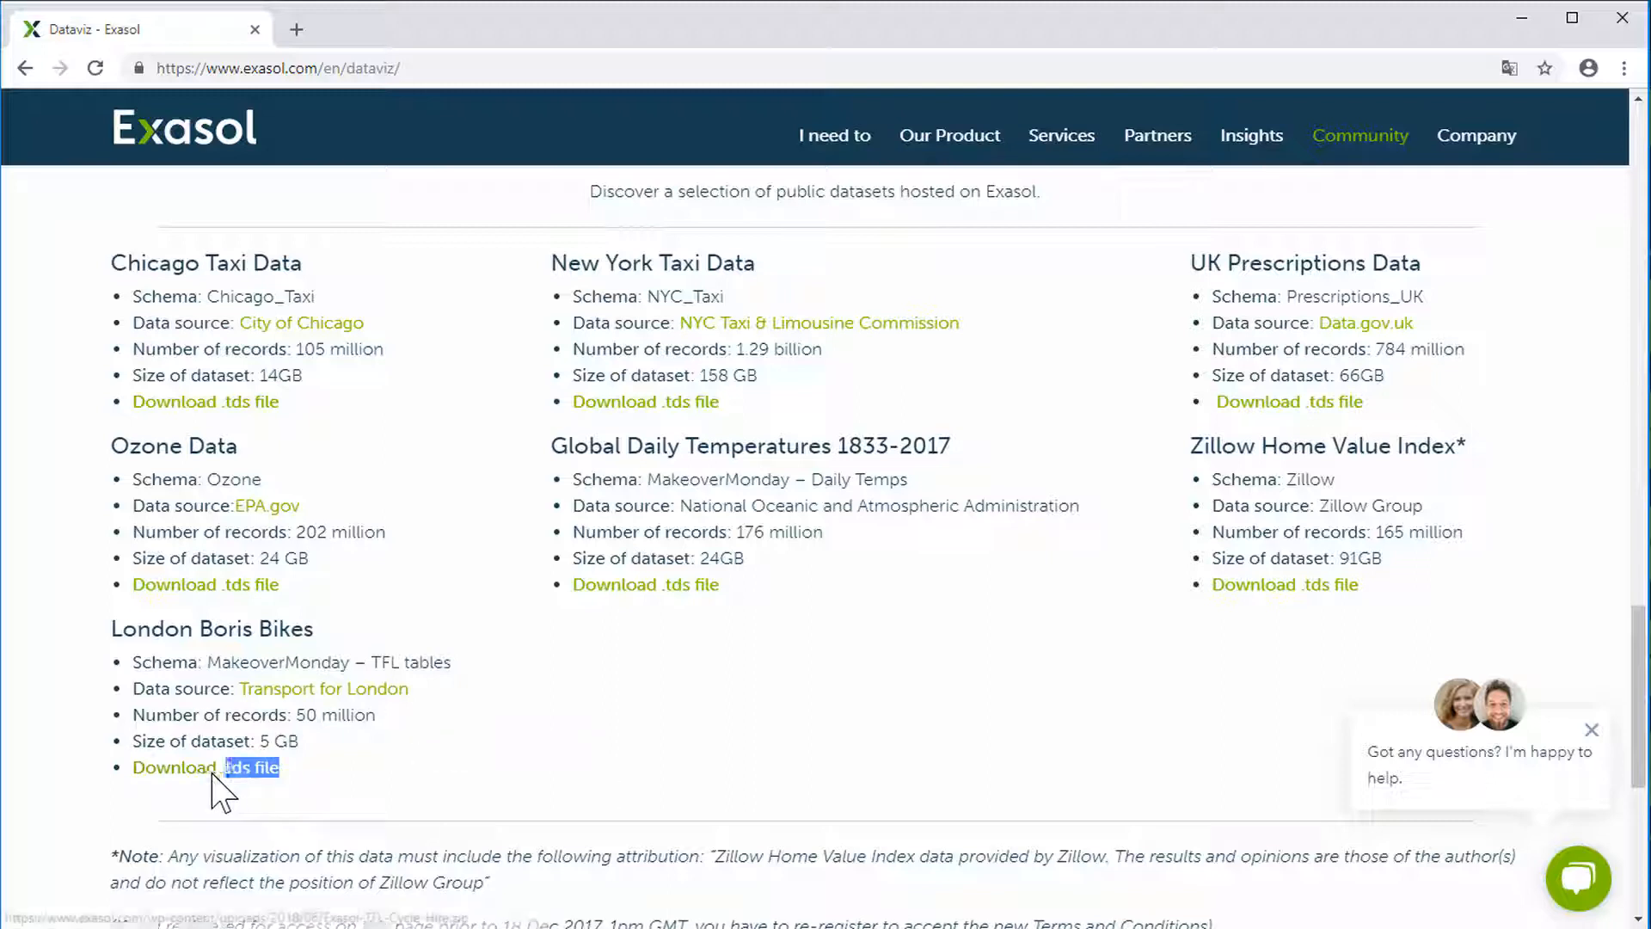
click(442, 789)
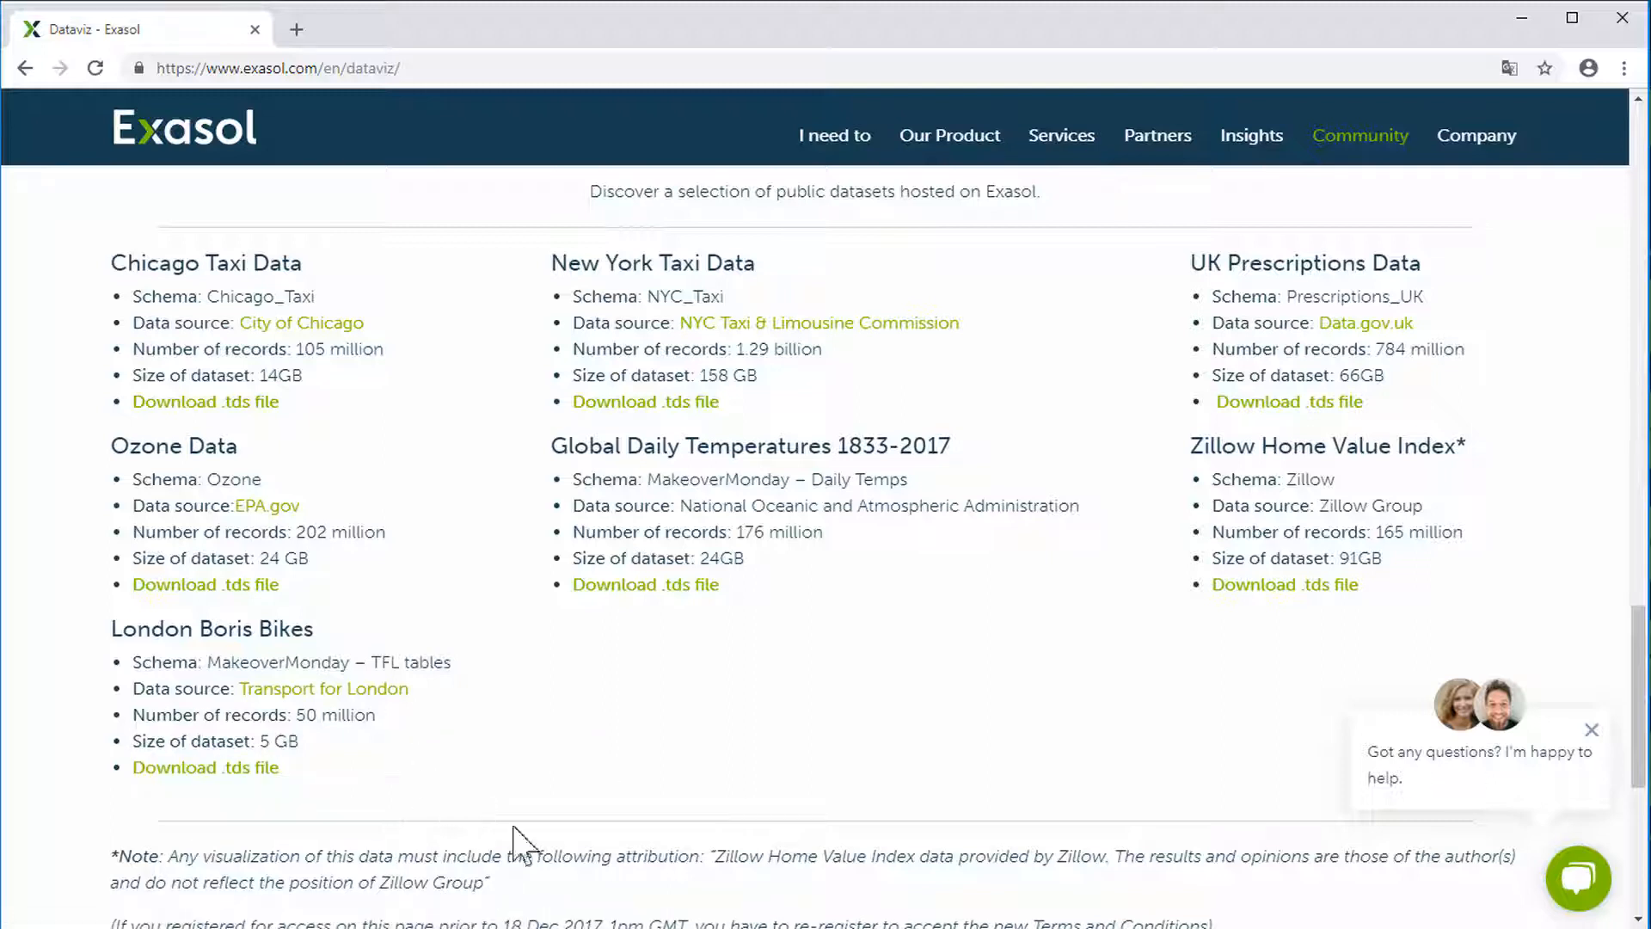
Step: Return to Tableau and sign in with the password to load the TFL Cycle Hire data source
key(alt+Tab)
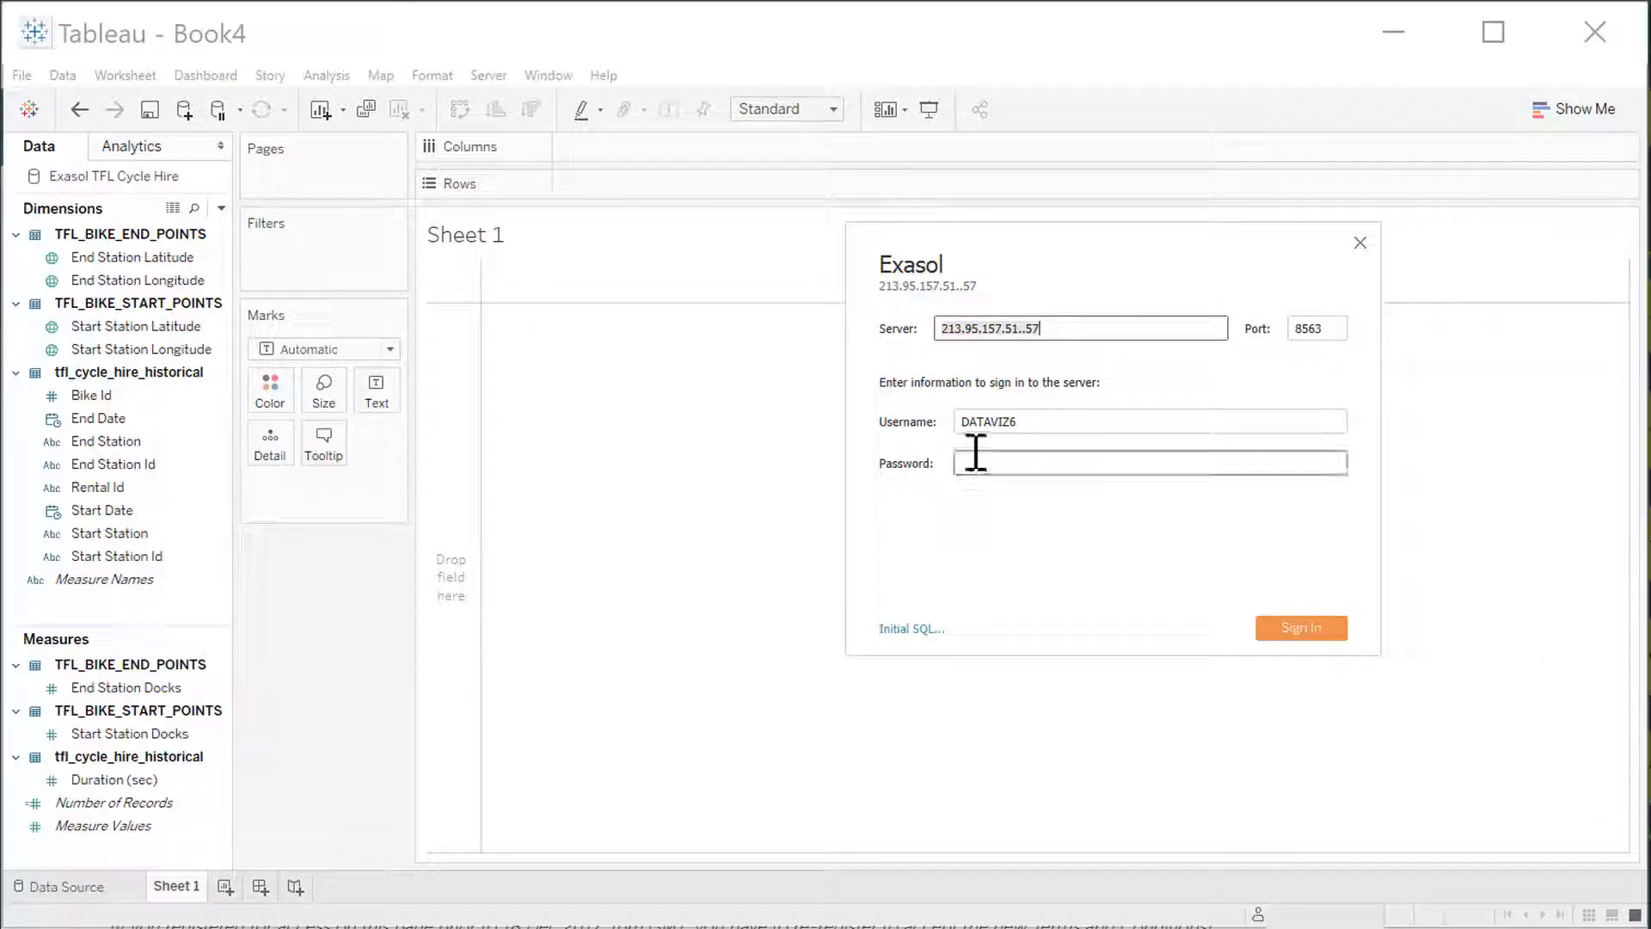
key(ctrl+v)
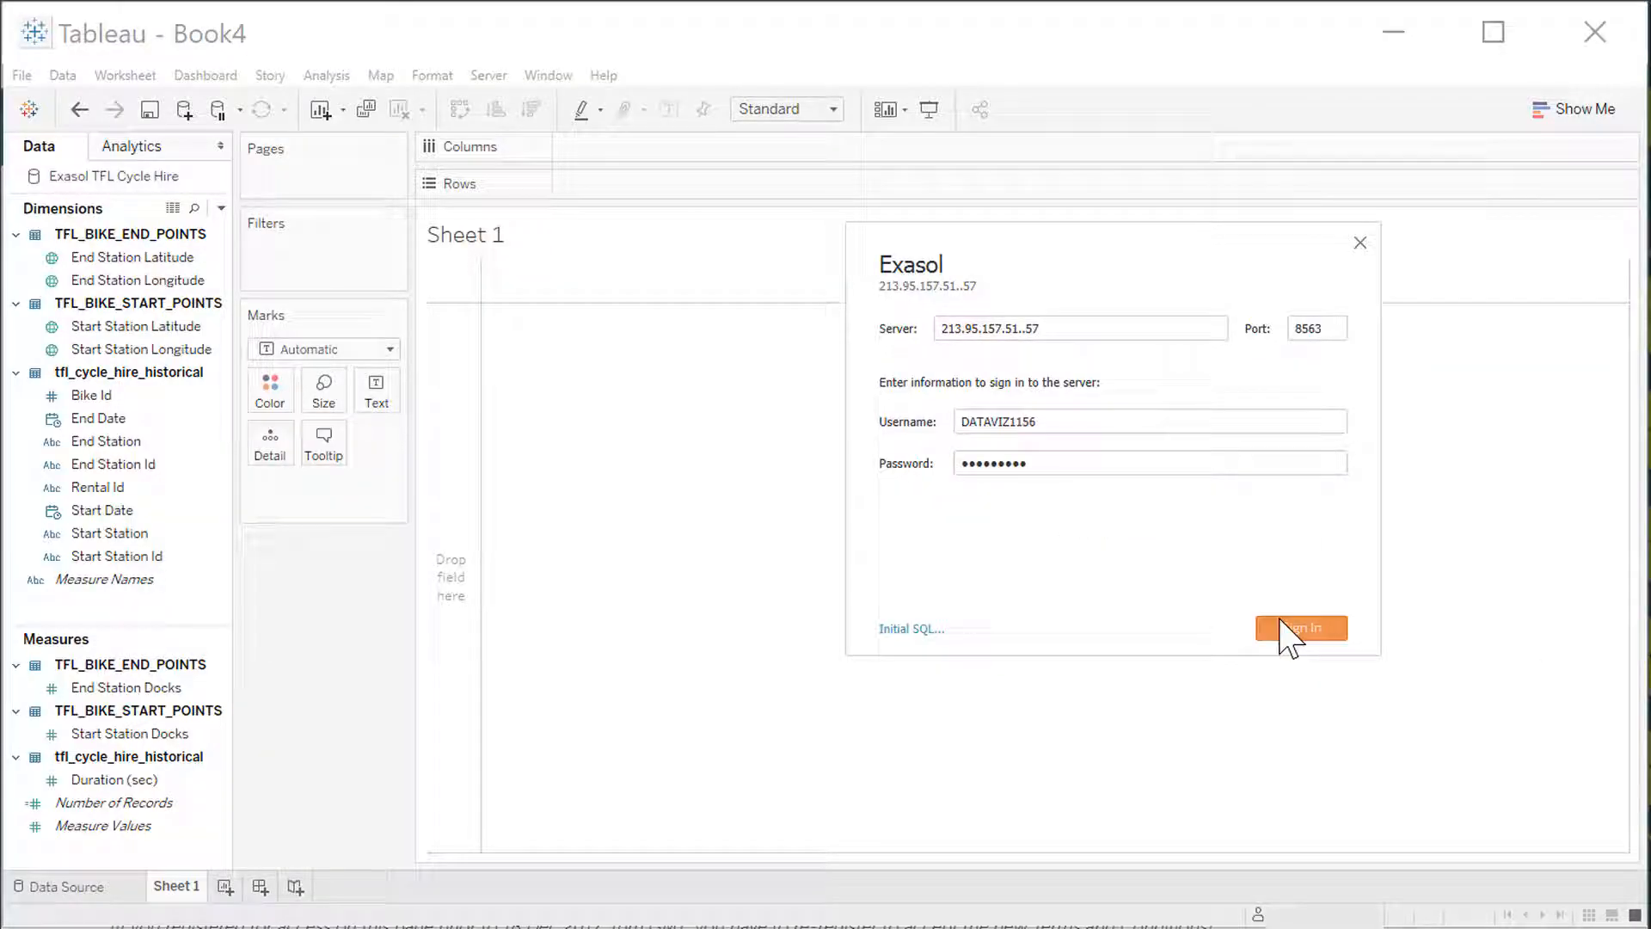
click(1296, 628)
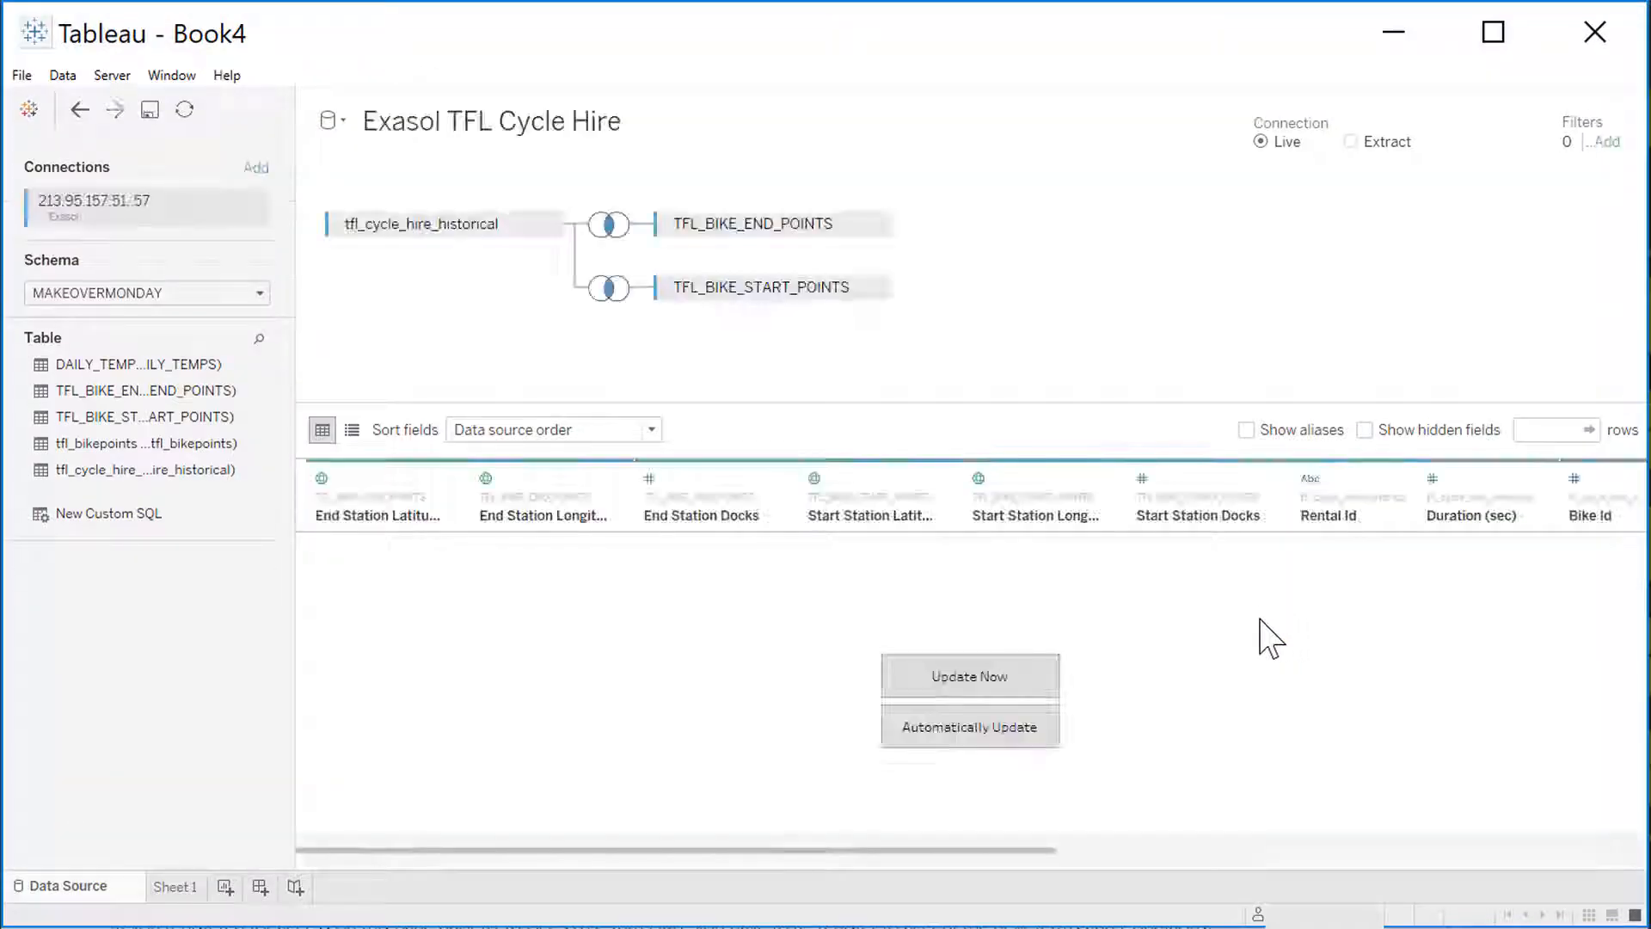